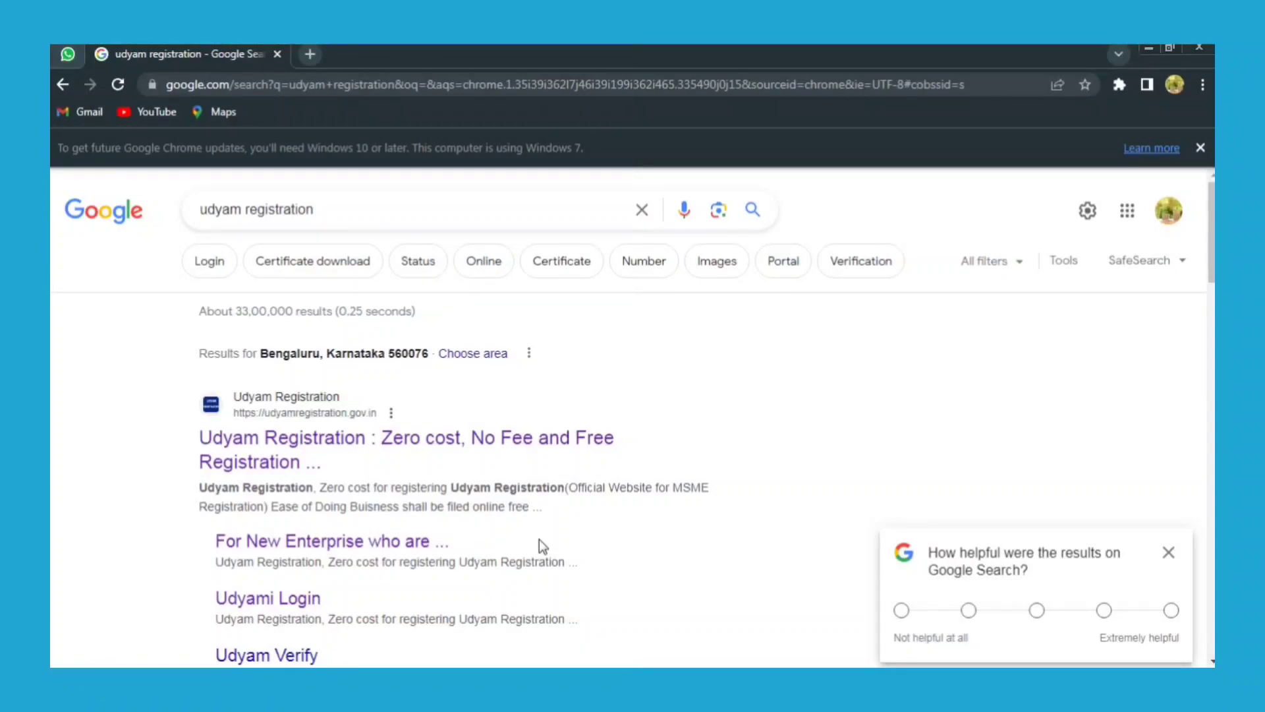
Step: Open the official Udyam Registration site from the search results and go to the Update/Cancel Udyam Registration login page
{"action": "left_click", "coordinate": [251, 462]}
{"action": "mouse_move", "coordinate": [929, 200]}
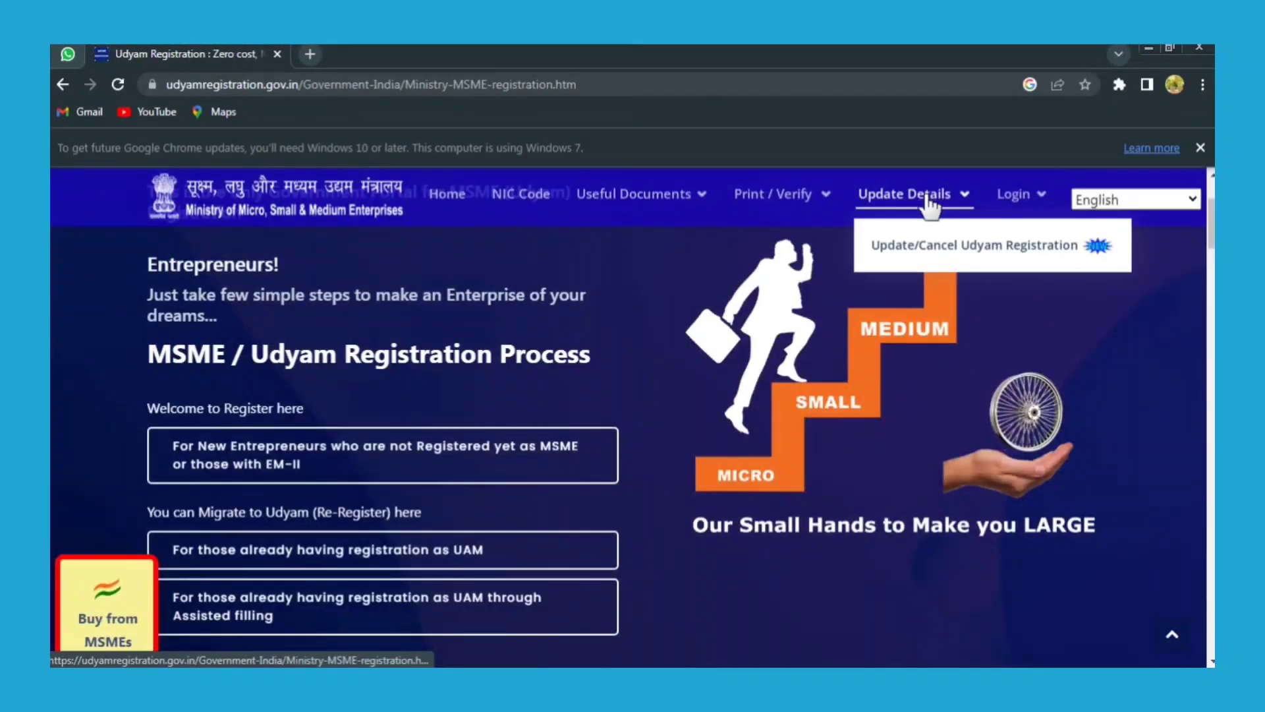
{"action": "left_click", "coordinate": [944, 249]}
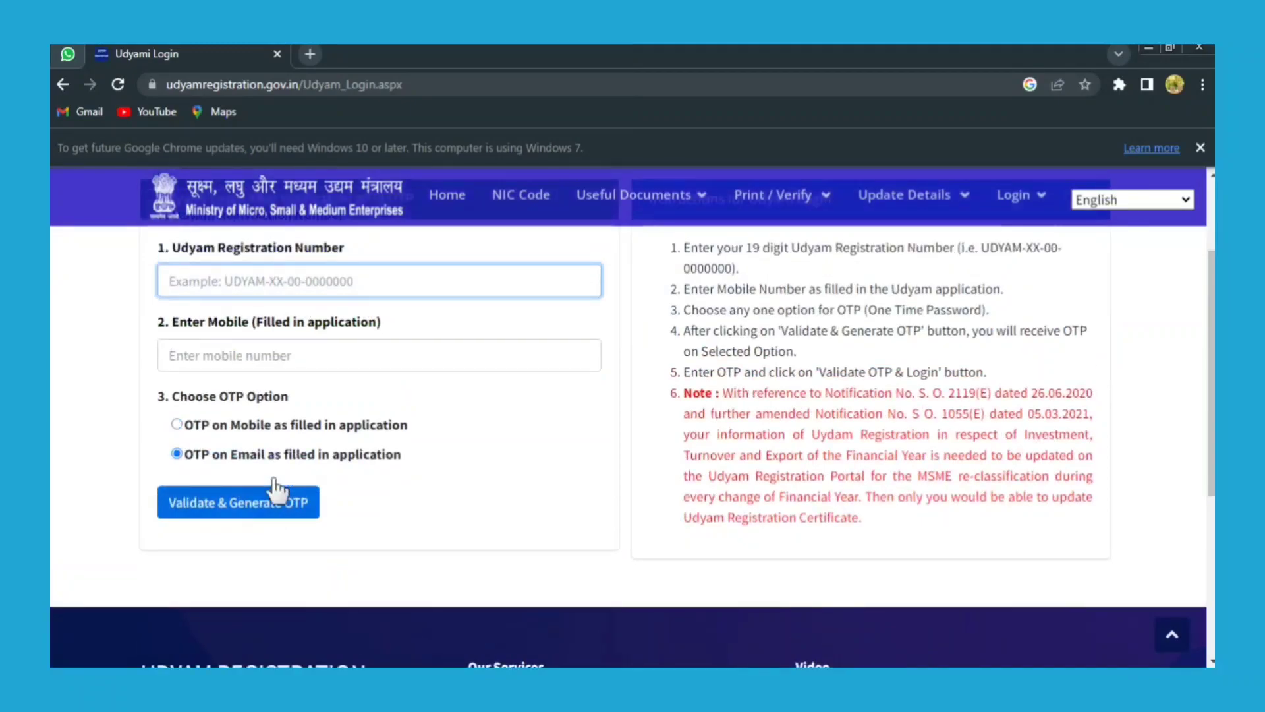
Step: Choose to receive the OTP on the mobile filled in the application, and validate the login details to generate it
{"action": "scroll", "coordinate": [275, 488], "scroll_direction": "up", "scroll_amount": 1}
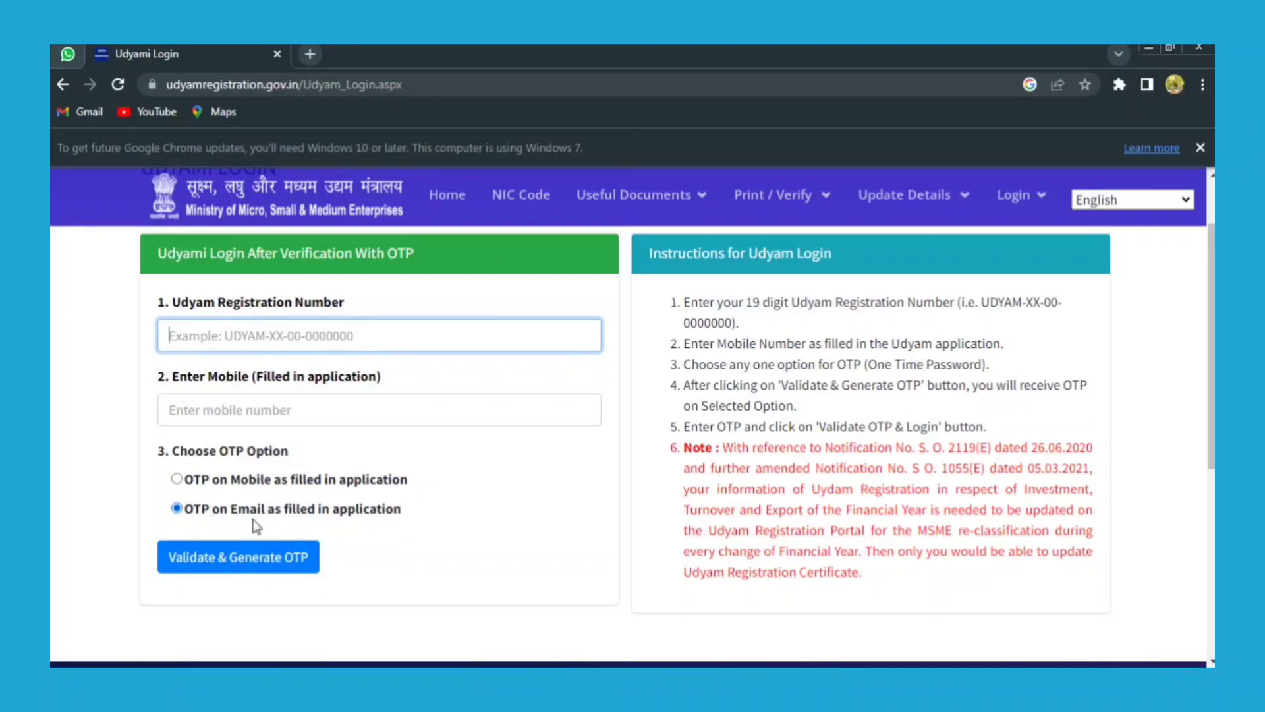
{"action": "left_click", "coordinate": [250, 481]}
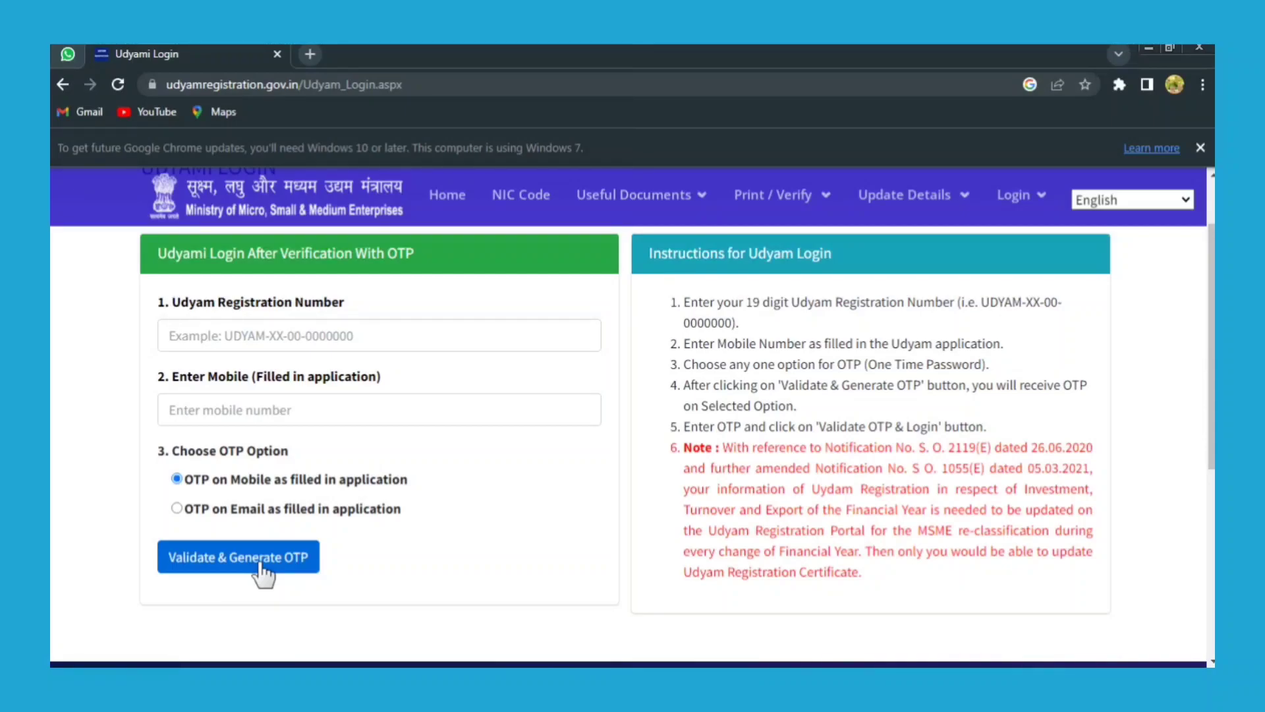
{"action": "left_click", "coordinate": [237, 557]}
Step: Paste the one-time password into the OTP code field and validate it to log in
{"action": "scroll", "coordinate": [212, 328], "scroll_direction": "down", "scroll_amount": 4}
{"action": "right_click", "coordinate": [212, 328]}
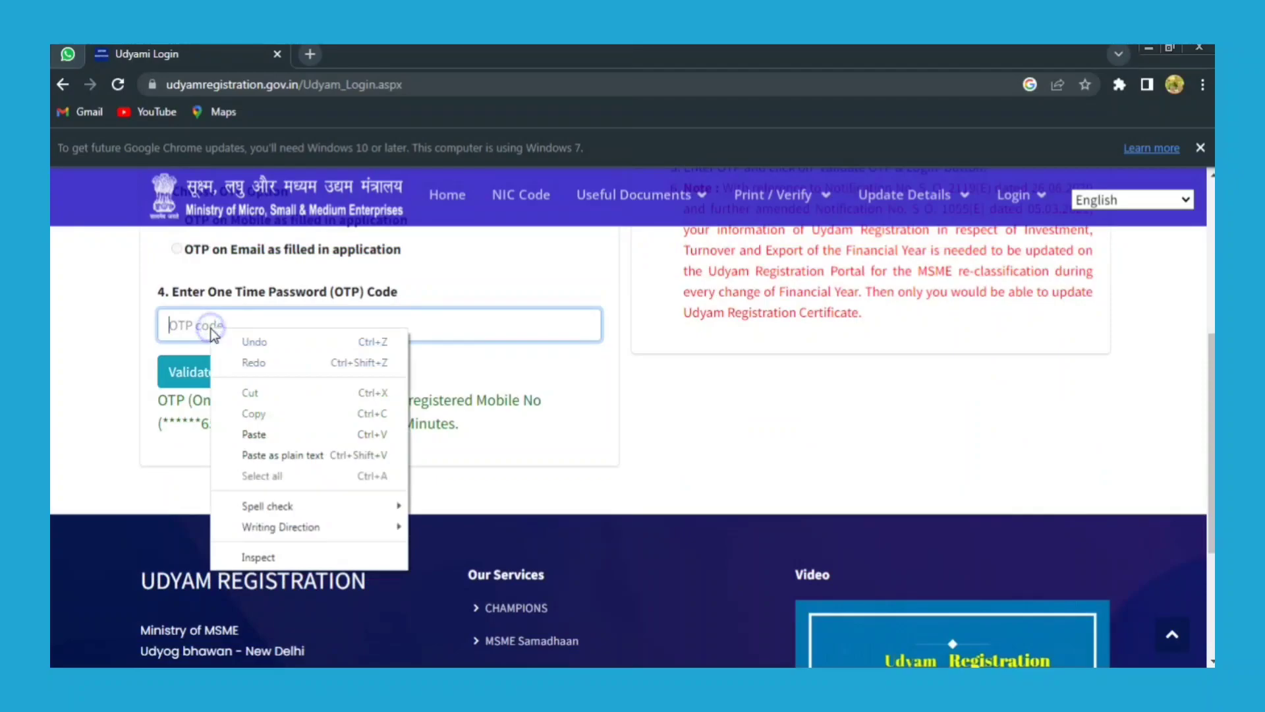
{"action": "left_click", "coordinate": [260, 428]}
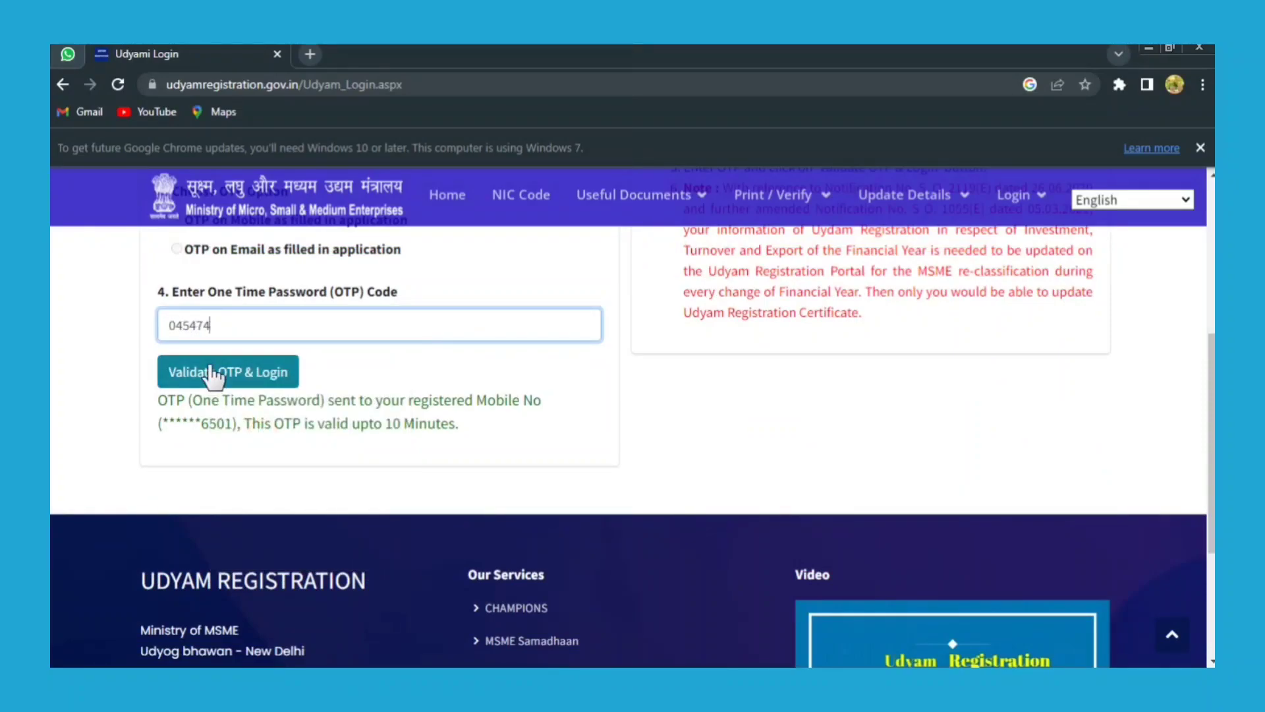
{"action": "left_click", "coordinate": [211, 373]}
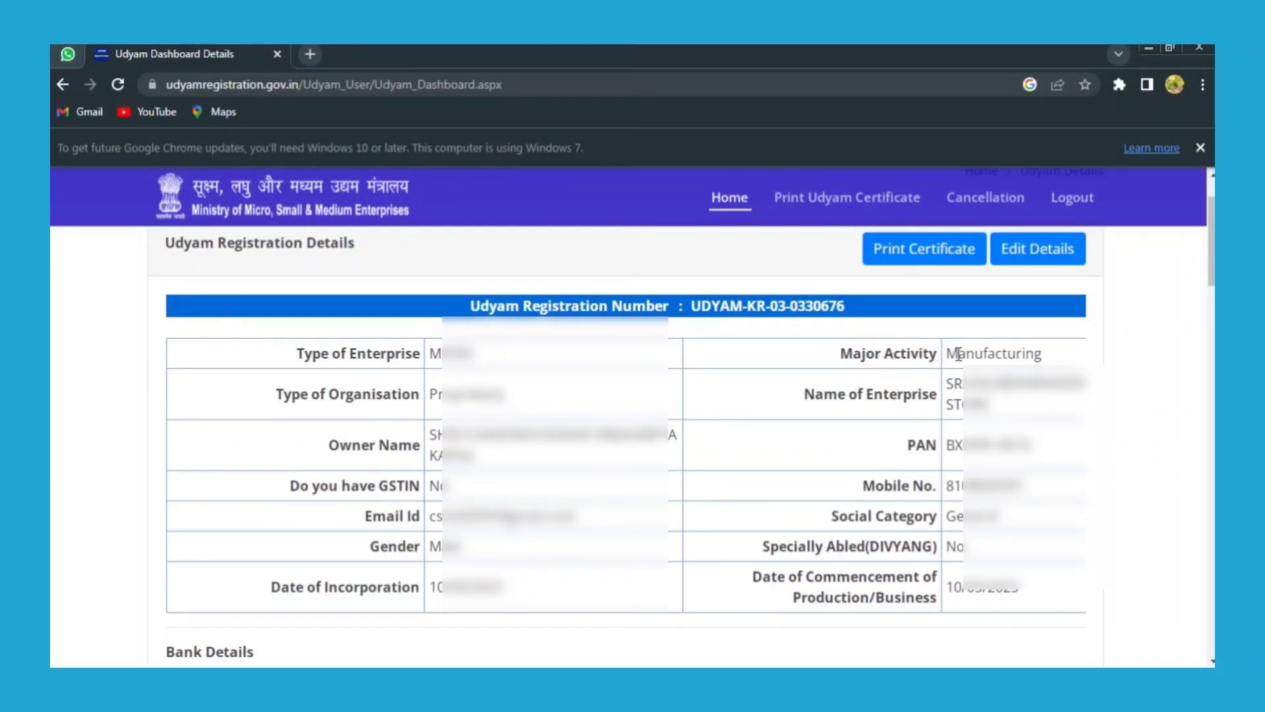
Step: Check the Major Activity entry in the registration details and open the details for editing
{"action": "left_click_drag", "start_coordinate": [958, 354], "coordinate": [1059, 354]}
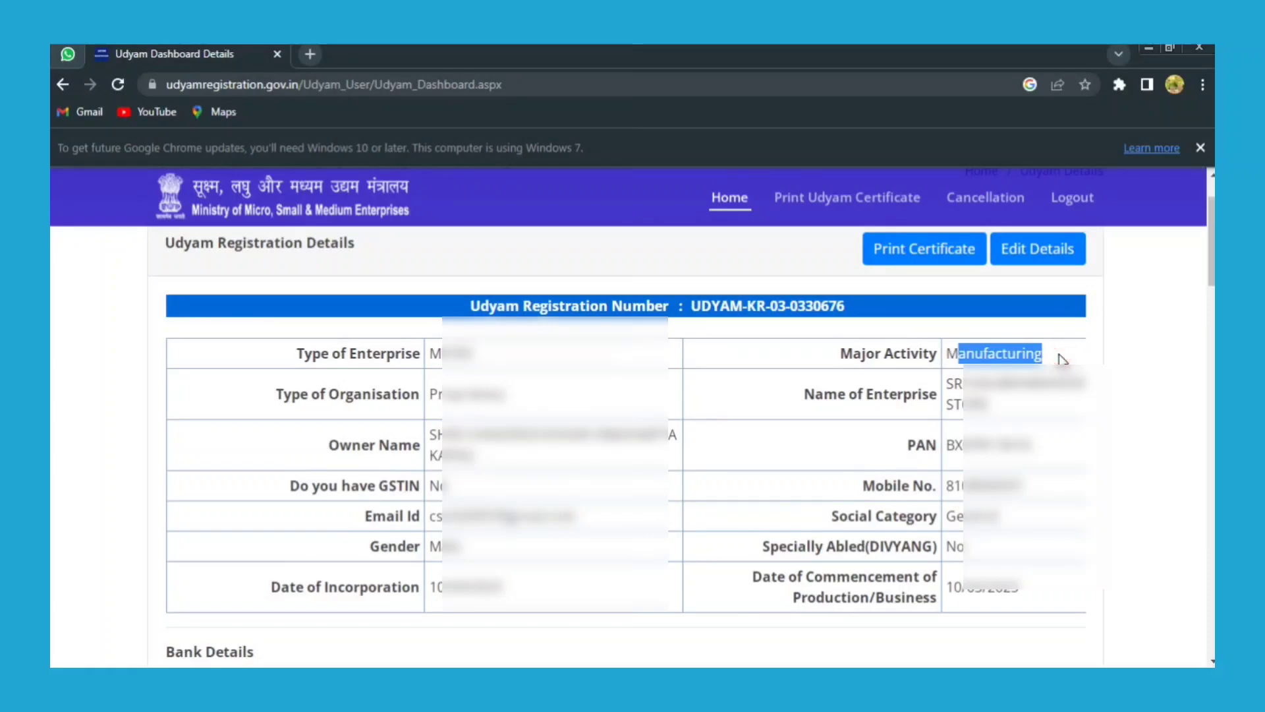
{"action": "left_click", "coordinate": [1060, 359]}
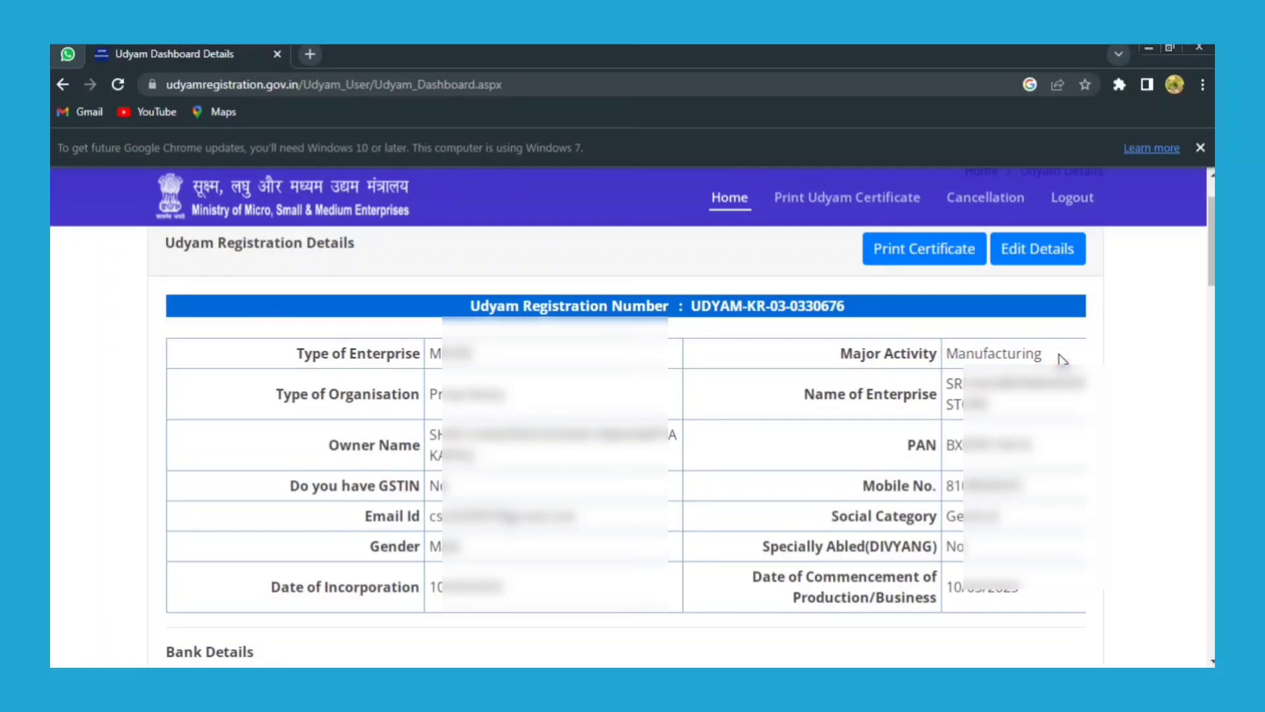
{"action": "left_click", "coordinate": [1032, 254]}
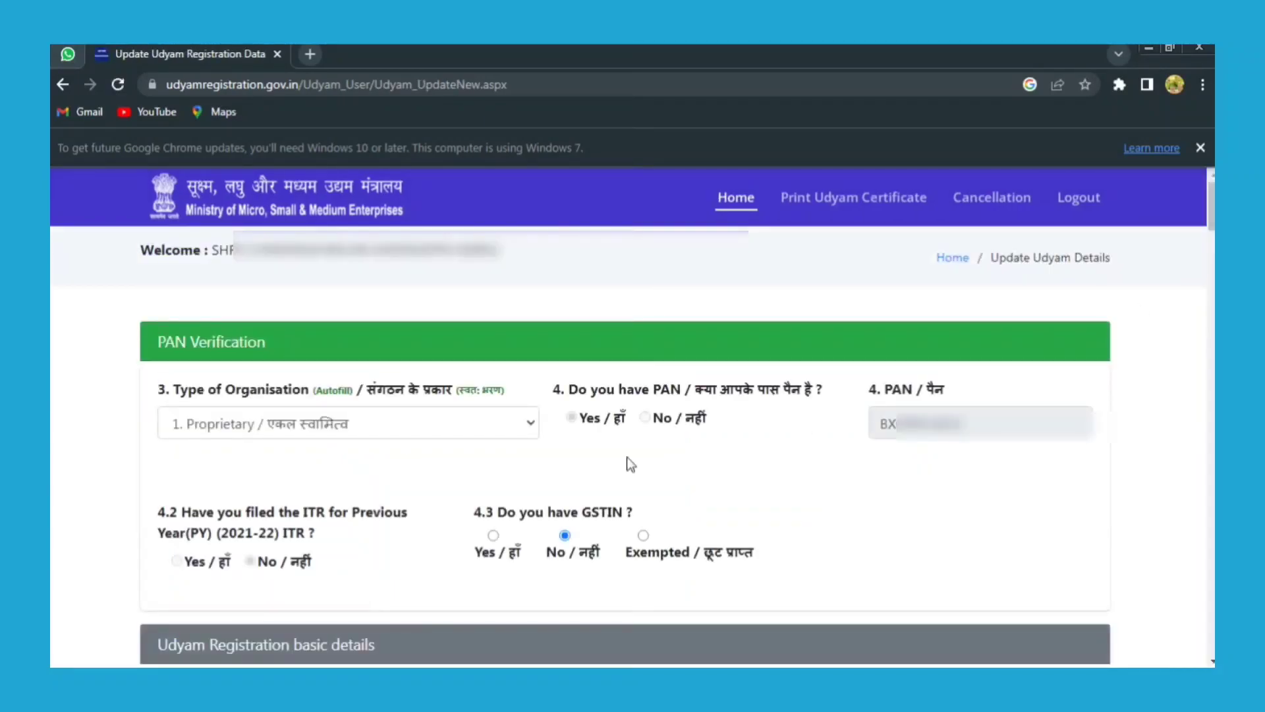
Step: Review the update form from the type of organisation through the plant details to the listed NIC activities
{"action": "left_click", "coordinate": [369, 434]}
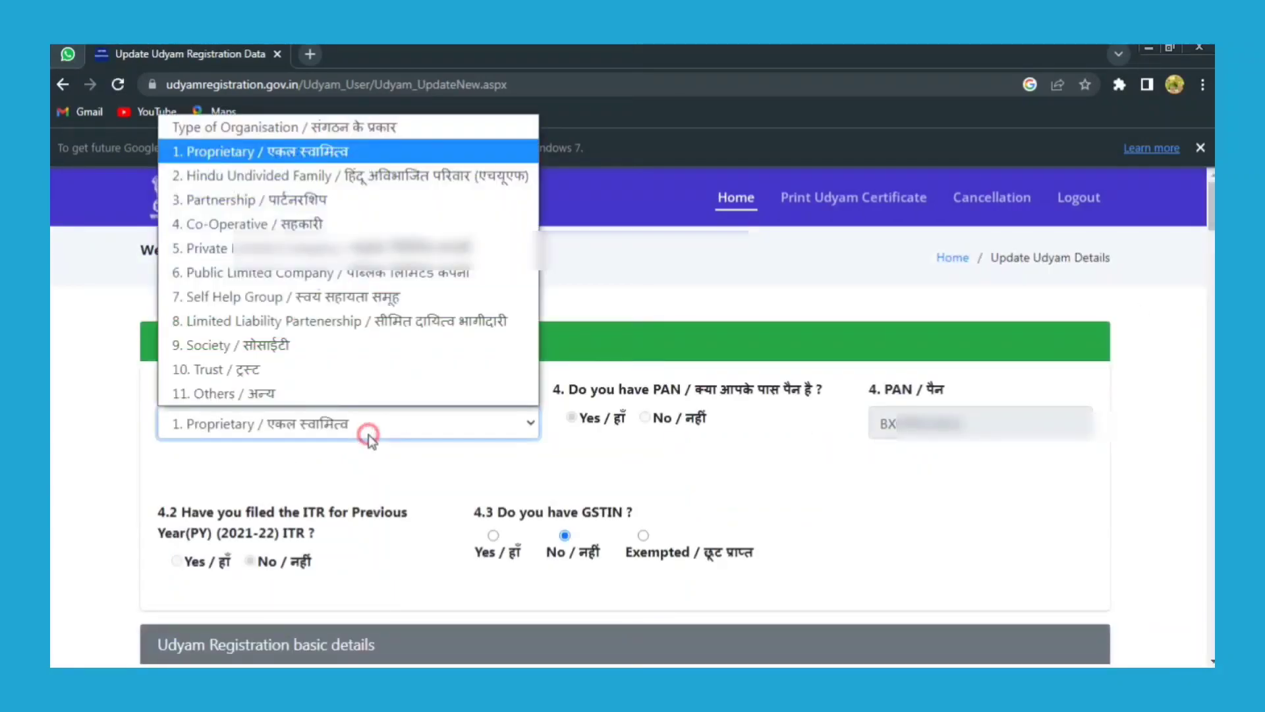
{"action": "left_click", "coordinate": [249, 423]}
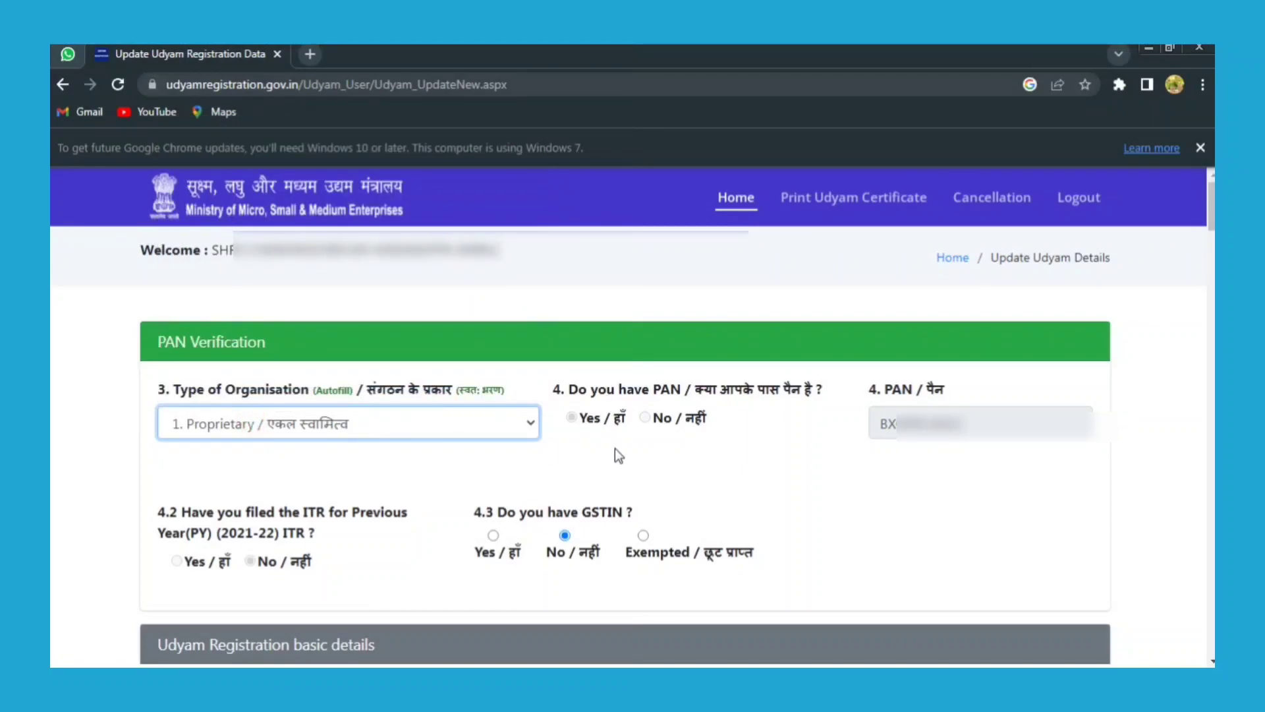
{"action": "scroll", "coordinate": [614, 455], "scroll_direction": "down", "scroll_amount": 4}
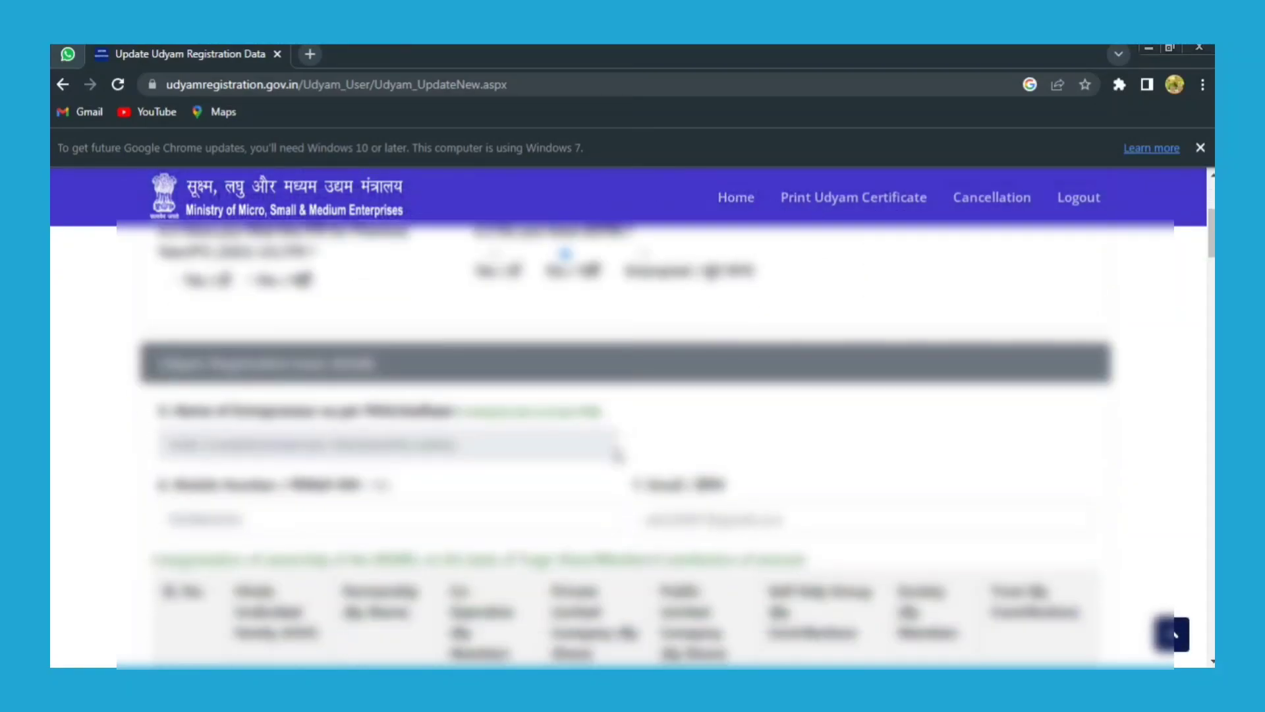
{"action": "scroll", "coordinate": [616, 455], "scroll_direction": "down", "scroll_amount": 1}
{"action": "scroll", "coordinate": [617, 448], "scroll_direction": "down", "scroll_amount": 8}
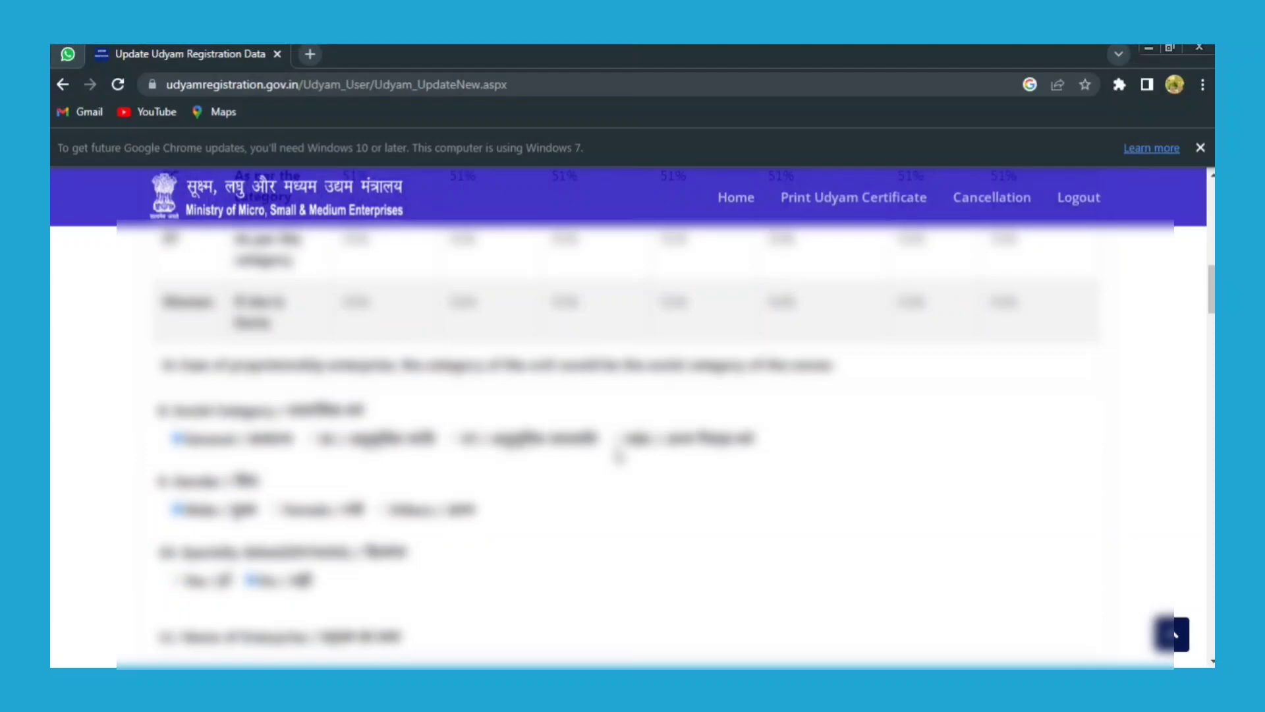
{"action": "scroll", "coordinate": [618, 455], "scroll_direction": "down", "scroll_amount": 5}
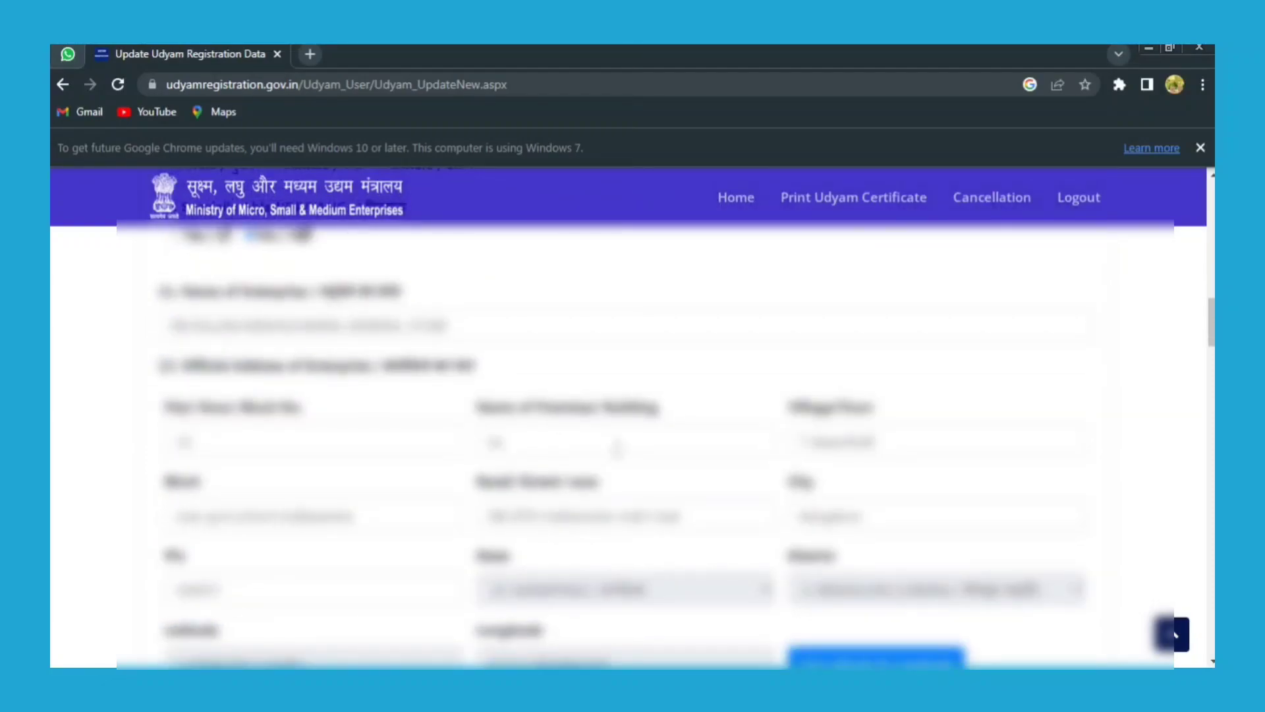
{"action": "scroll", "coordinate": [617, 448], "scroll_direction": "down", "scroll_amount": 8}
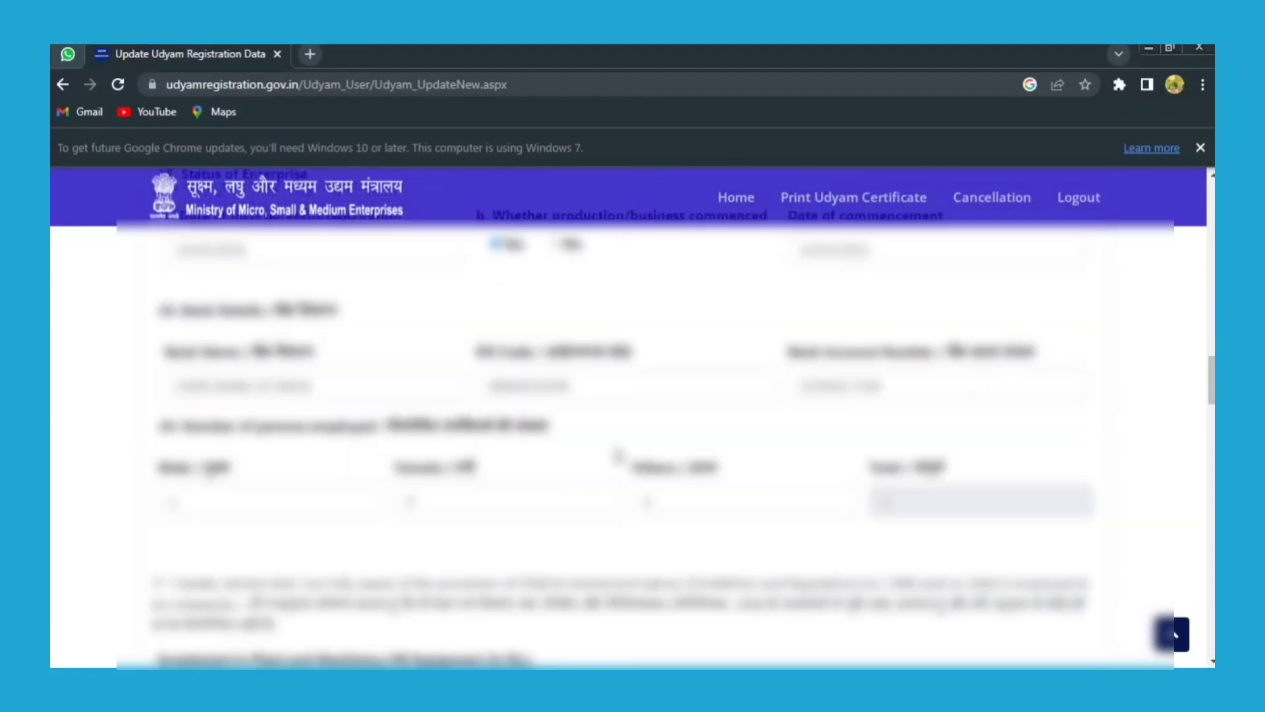
{"action": "scroll", "coordinate": [617, 455], "scroll_direction": "down", "scroll_amount": 7}
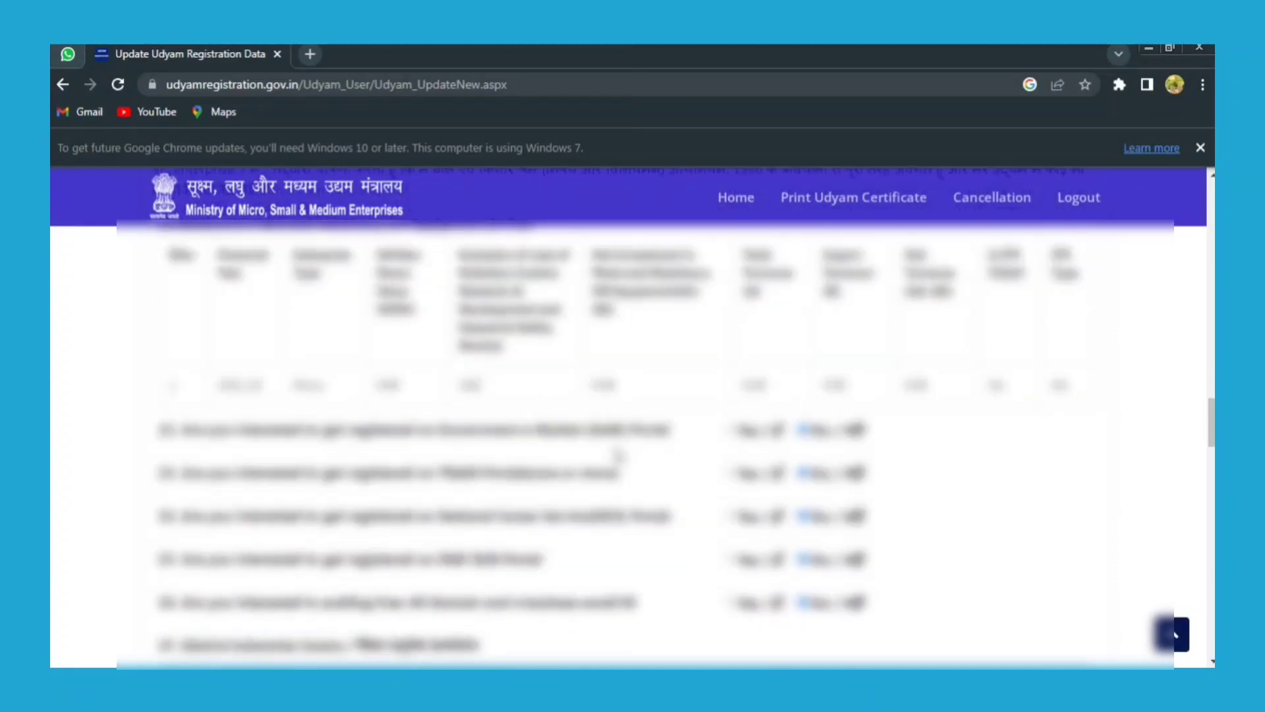
{"action": "scroll", "coordinate": [617, 455], "scroll_direction": "down", "scroll_amount": 7}
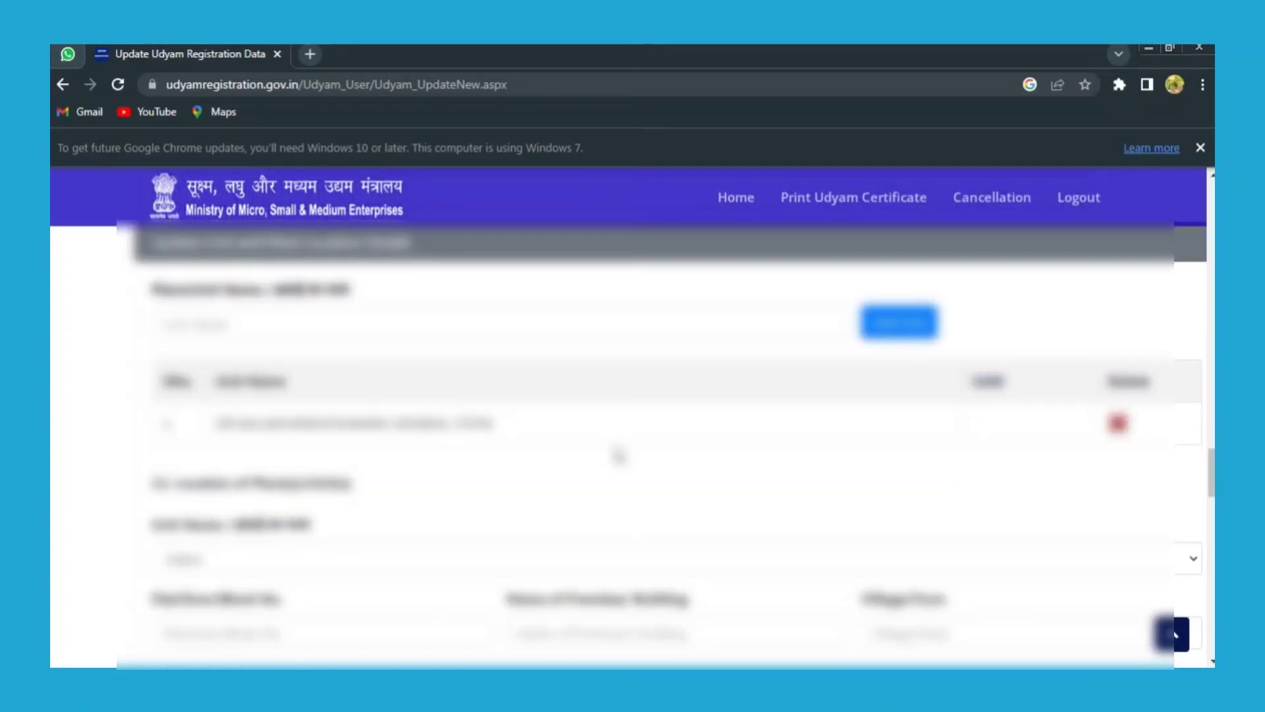
{"action": "scroll", "coordinate": [618, 455], "scroll_direction": "down", "scroll_amount": 9}
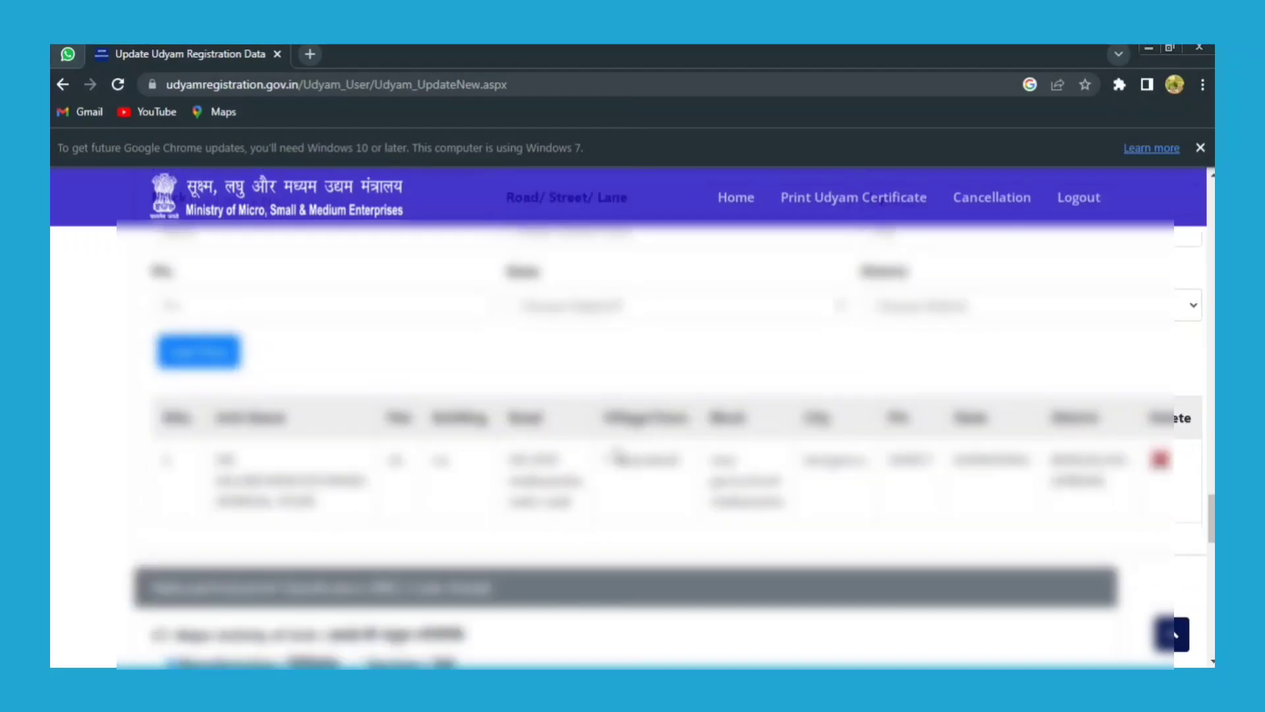
{"action": "scroll", "coordinate": [618, 454], "scroll_direction": "up", "scroll_amount": 3}
{"action": "scroll", "coordinate": [618, 454], "scroll_direction": "down", "scroll_amount": 5}
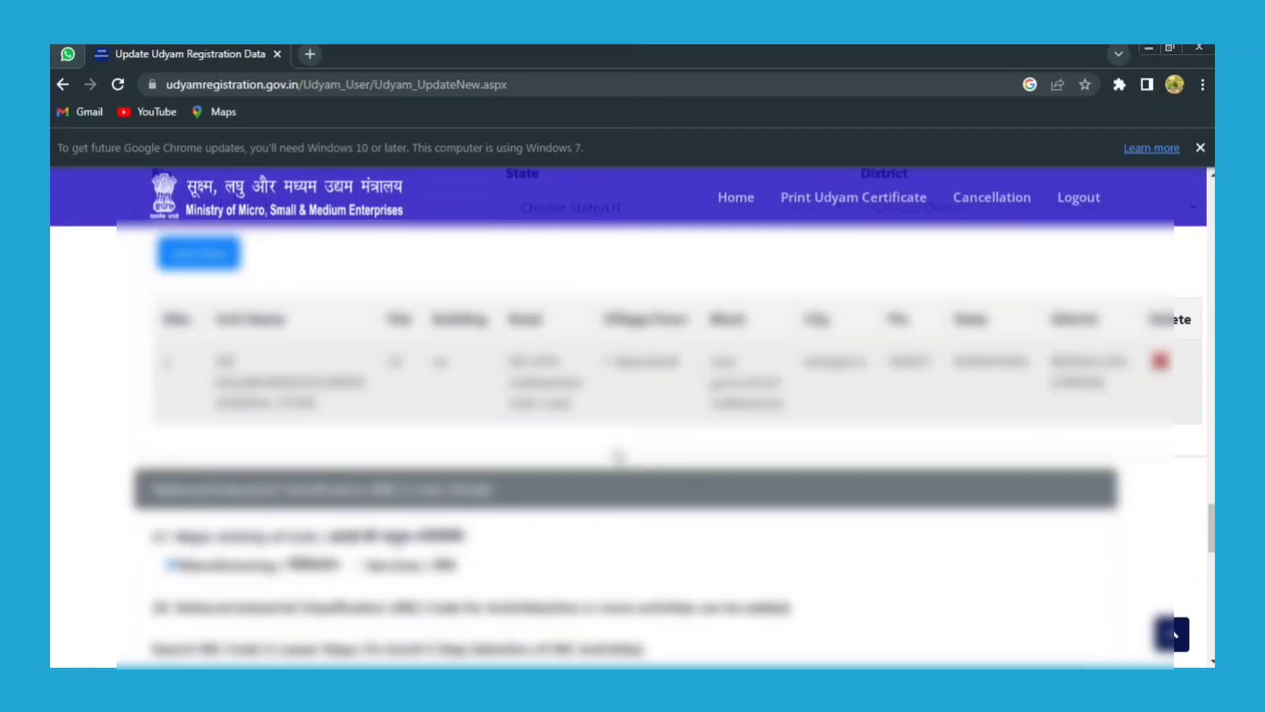
{"action": "scroll", "coordinate": [618, 455], "scroll_direction": "down", "scroll_amount": 1}
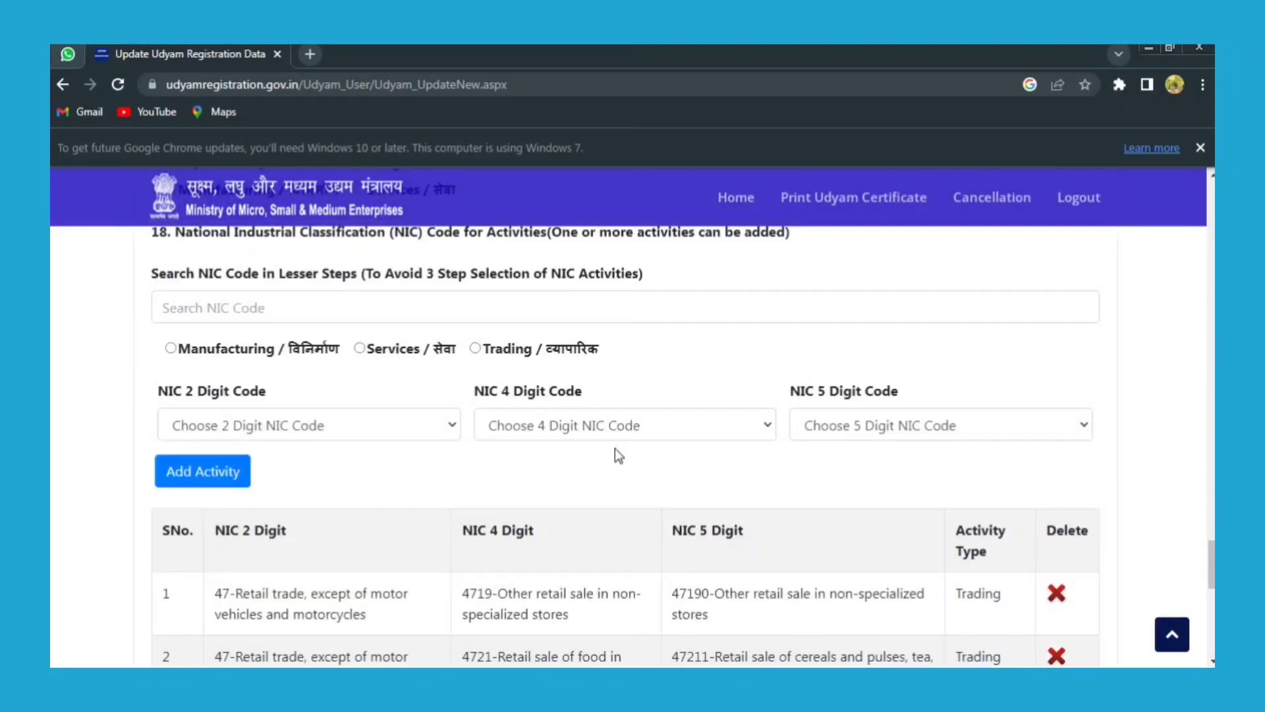
{"action": "scroll", "coordinate": [616, 453], "scroll_direction": "down", "scroll_amount": 4}
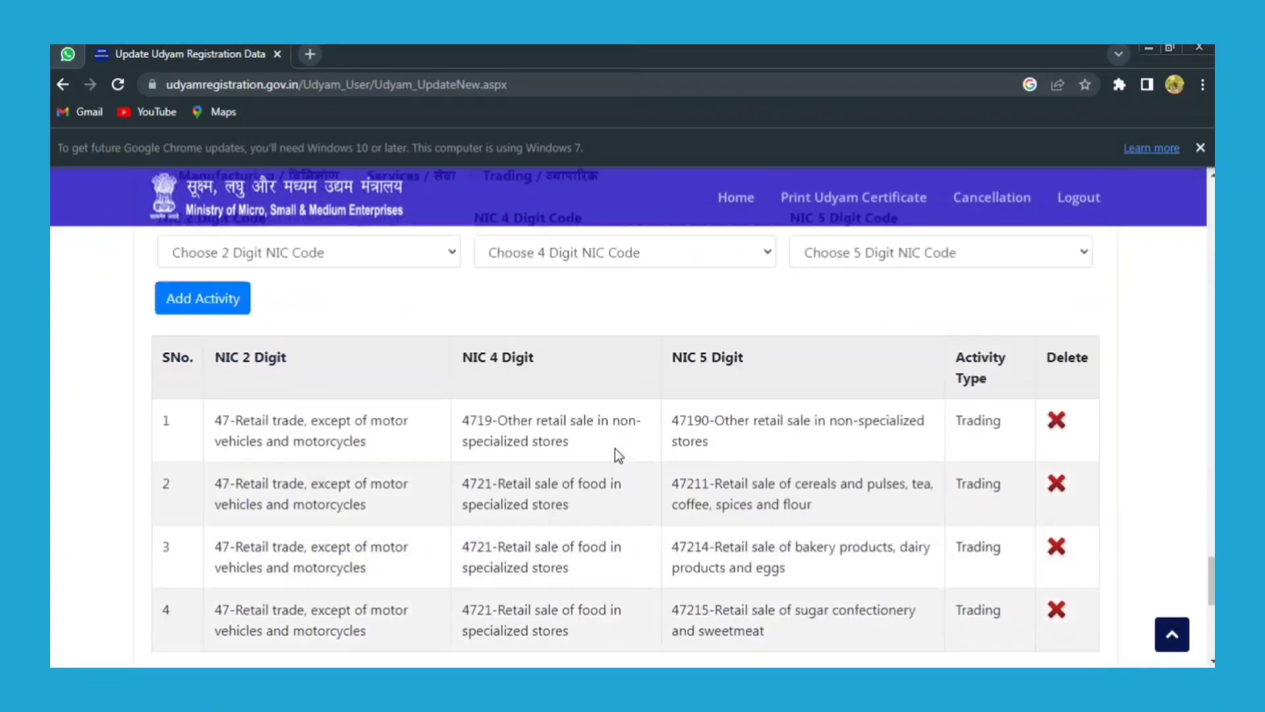
{"action": "scroll", "coordinate": [614, 450], "scroll_direction": "up", "scroll_amount": 1}
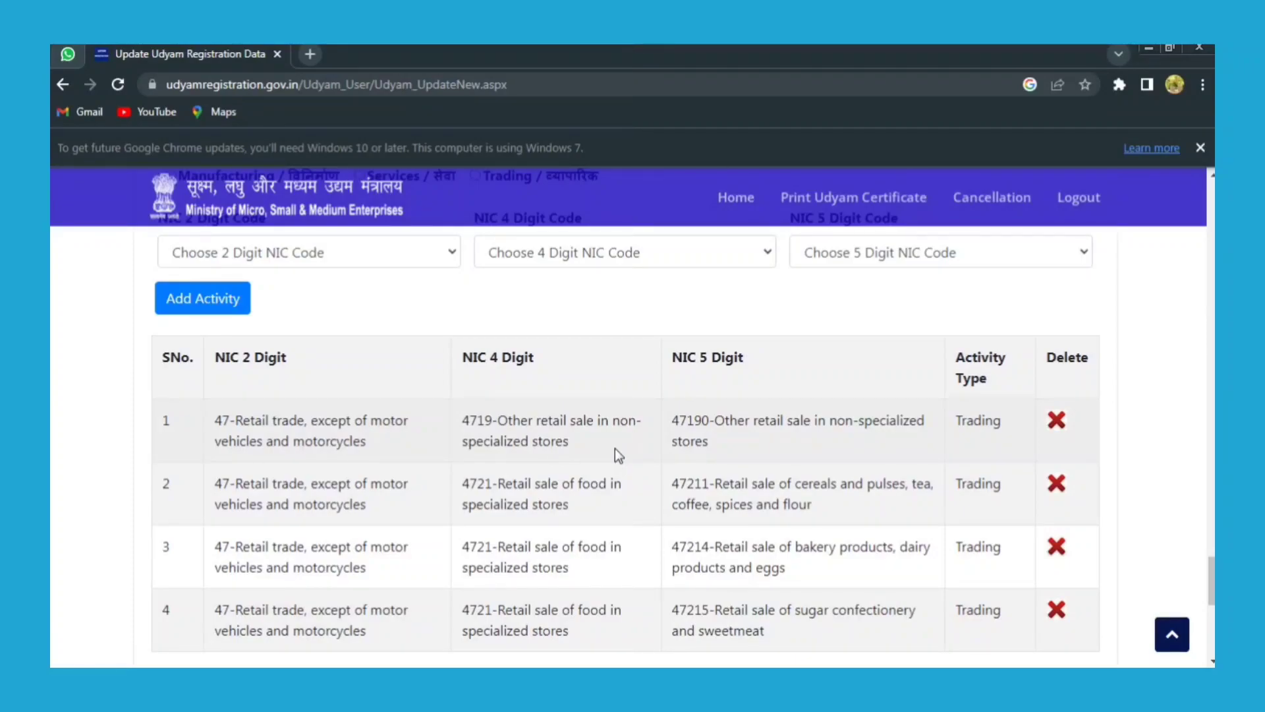
Step: Set the Major Activity of Unit to Services and delete all four existing NIC activities from the list
{"action": "scroll", "coordinate": [288, 290], "scroll_direction": "up", "scroll_amount": 3}
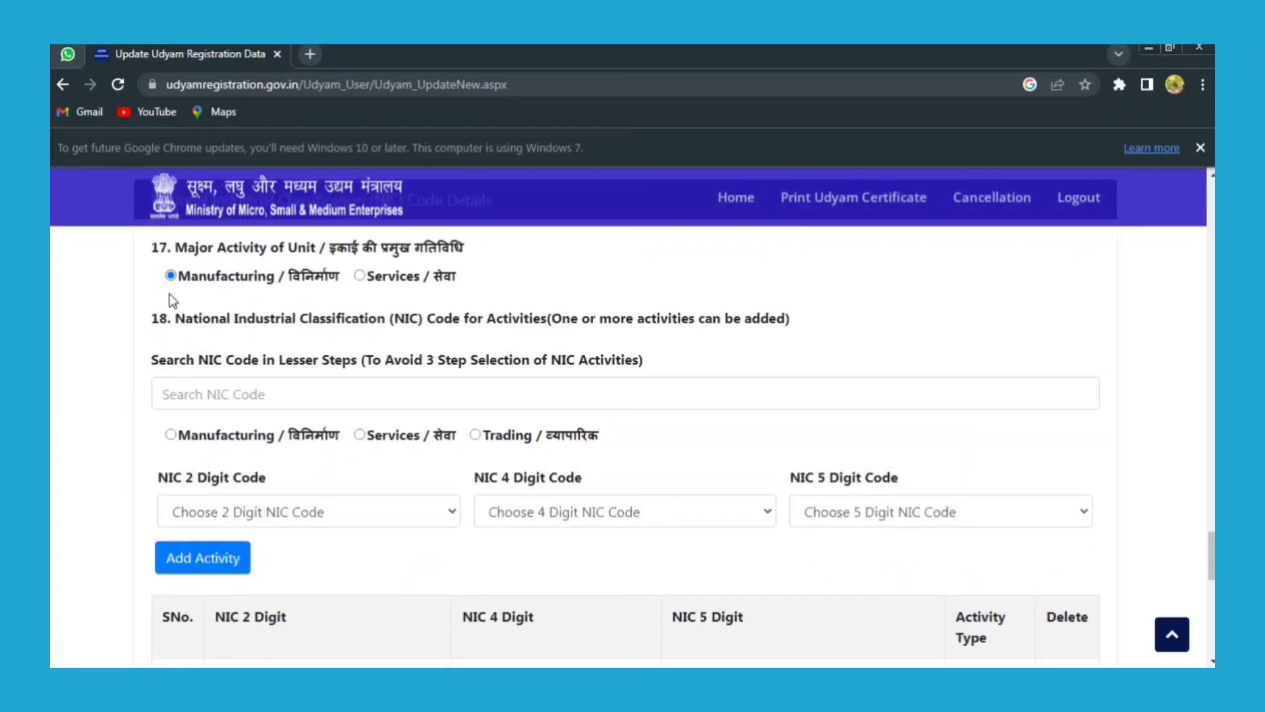
{"action": "left_click", "coordinate": [359, 276]}
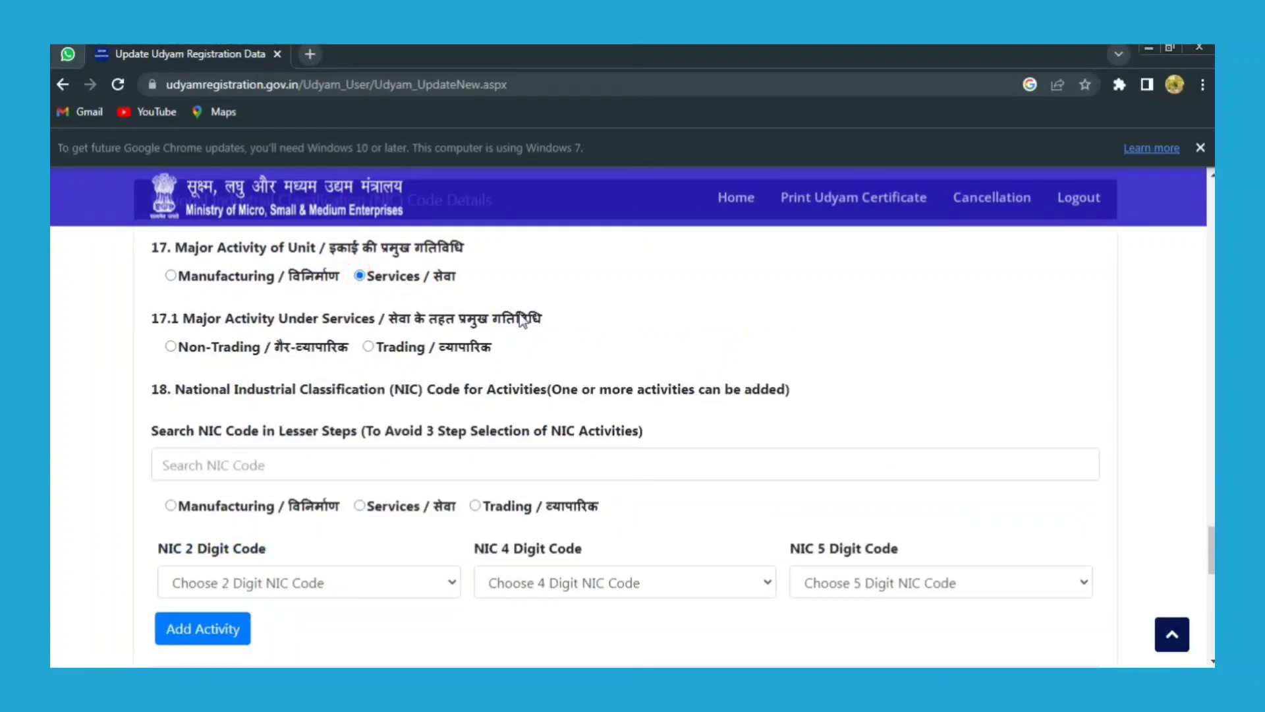
{"action": "scroll", "coordinate": [520, 319], "scroll_direction": "down", "scroll_amount": 5}
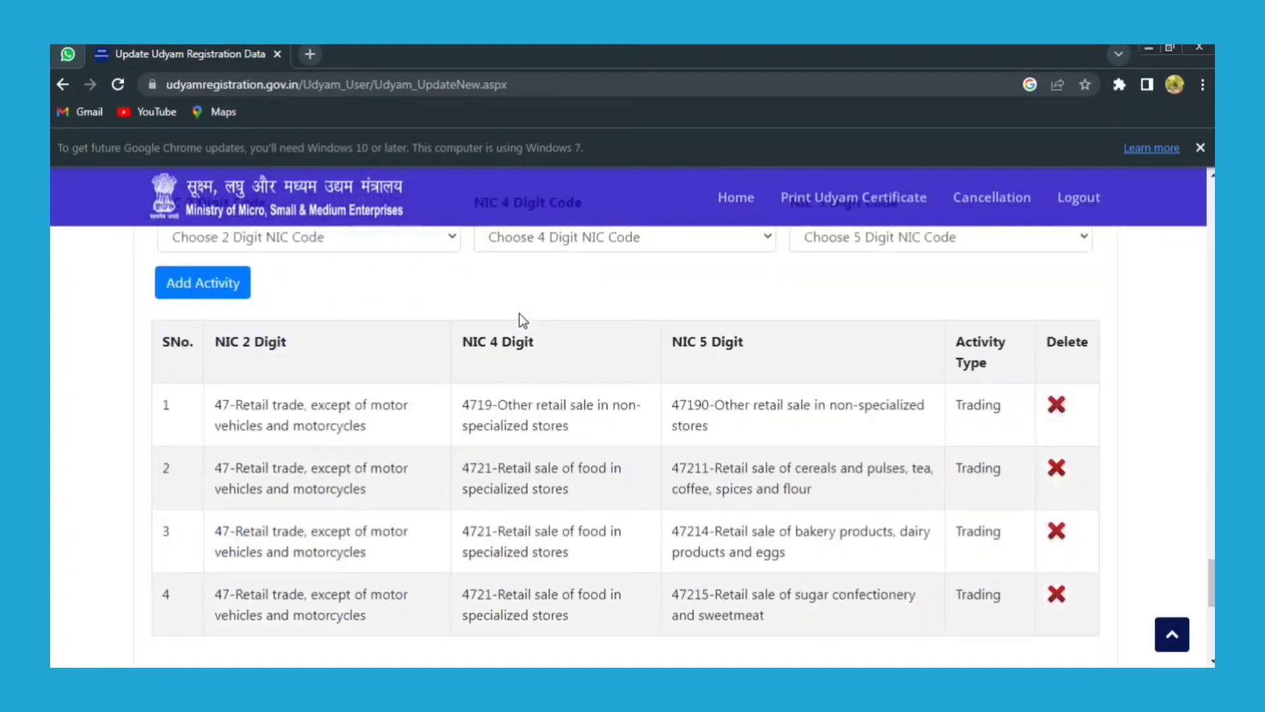
{"action": "left_click", "coordinate": [1056, 405]}
{"action": "left_click", "coordinate": [1054, 403]}
{"action": "left_click", "coordinate": [1058, 404]}
{"action": "left_click", "coordinate": [1058, 404]}
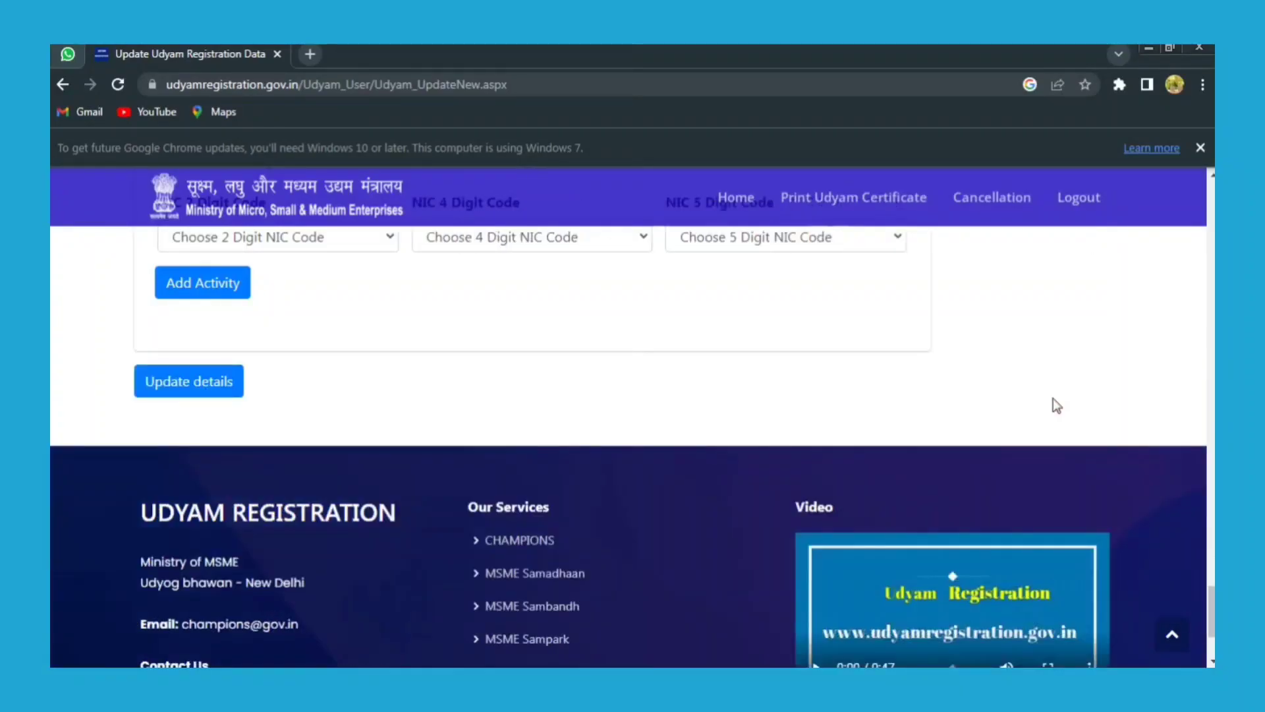
Step: Set the major activity under services to Trading and add a Trading activity with NIC codes 47, 4721 and 47211
{"action": "scroll", "coordinate": [403, 431], "scroll_direction": "up", "scroll_amount": 5}
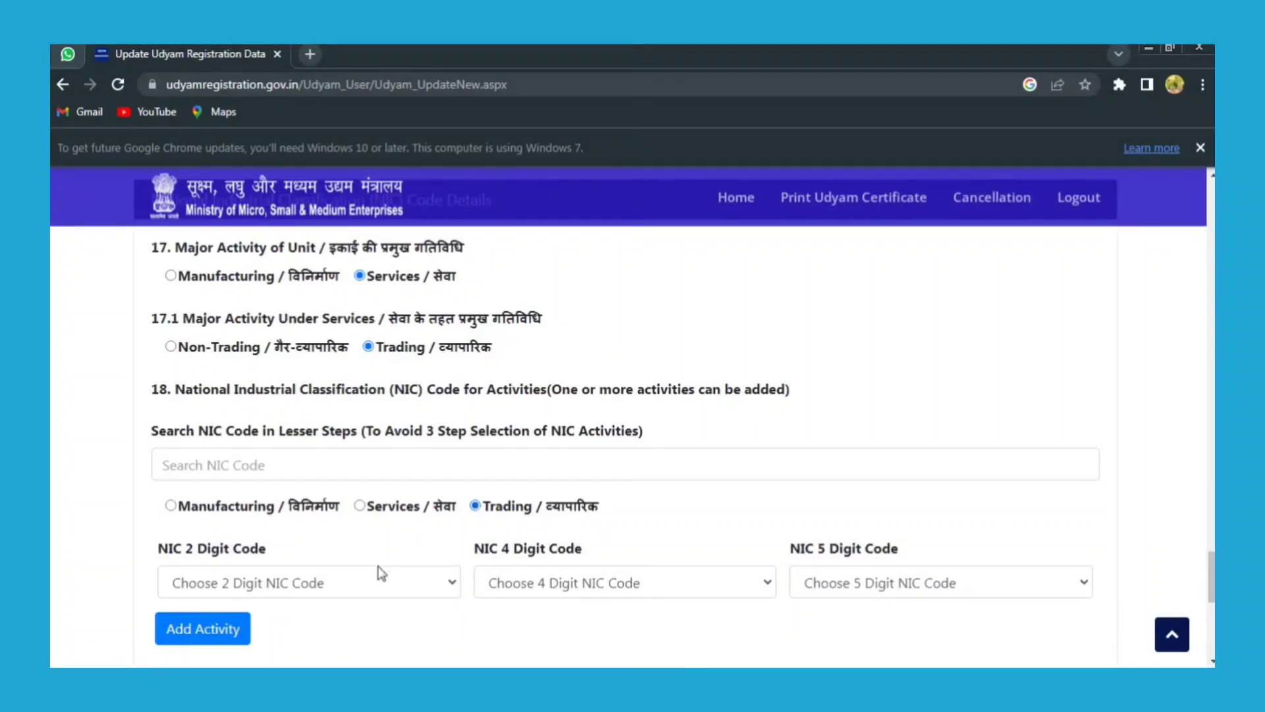
{"action": "scroll", "coordinate": [381, 565], "scroll_direction": "down", "scroll_amount": 3}
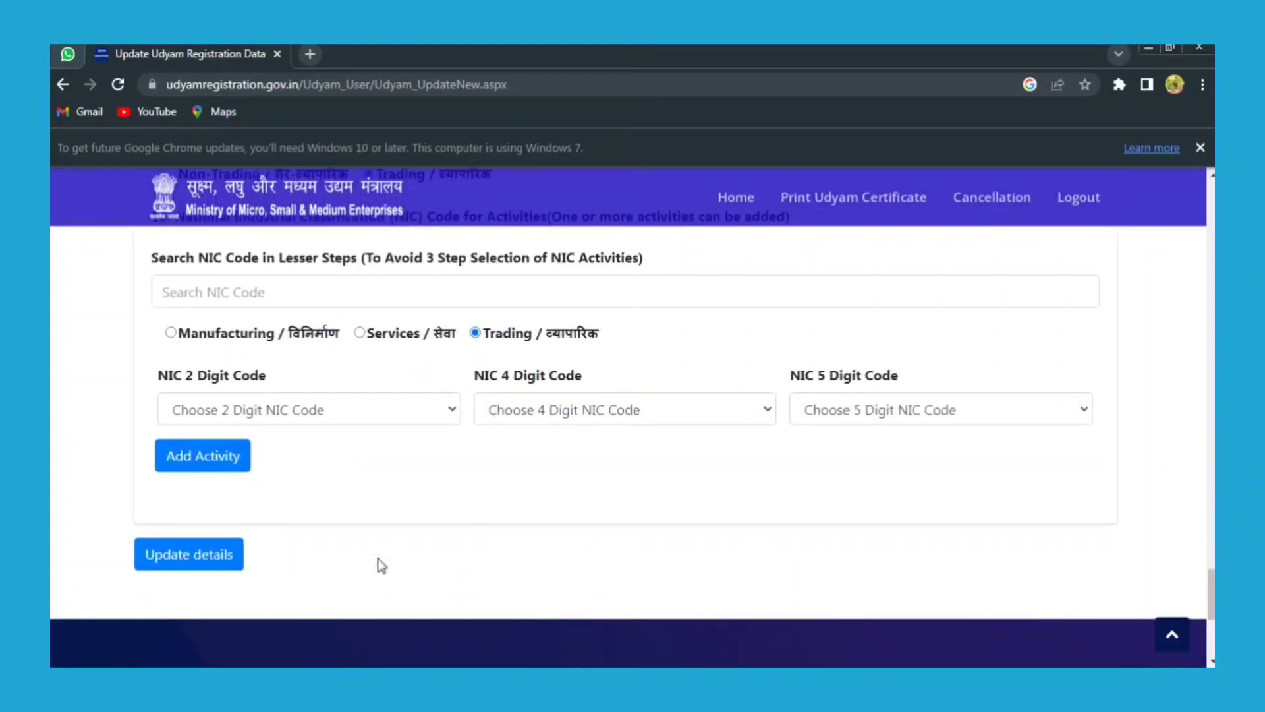
{"action": "left_click", "coordinate": [314, 412]}
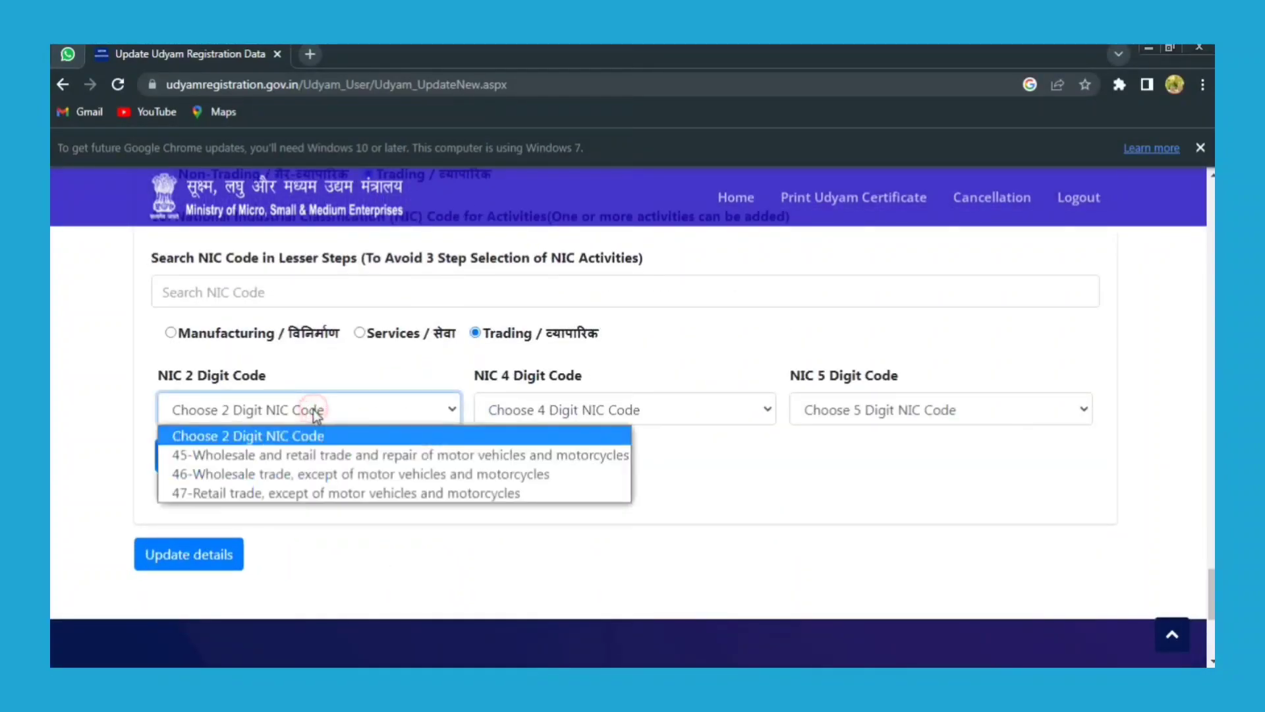
{"action": "left_click", "coordinate": [319, 492]}
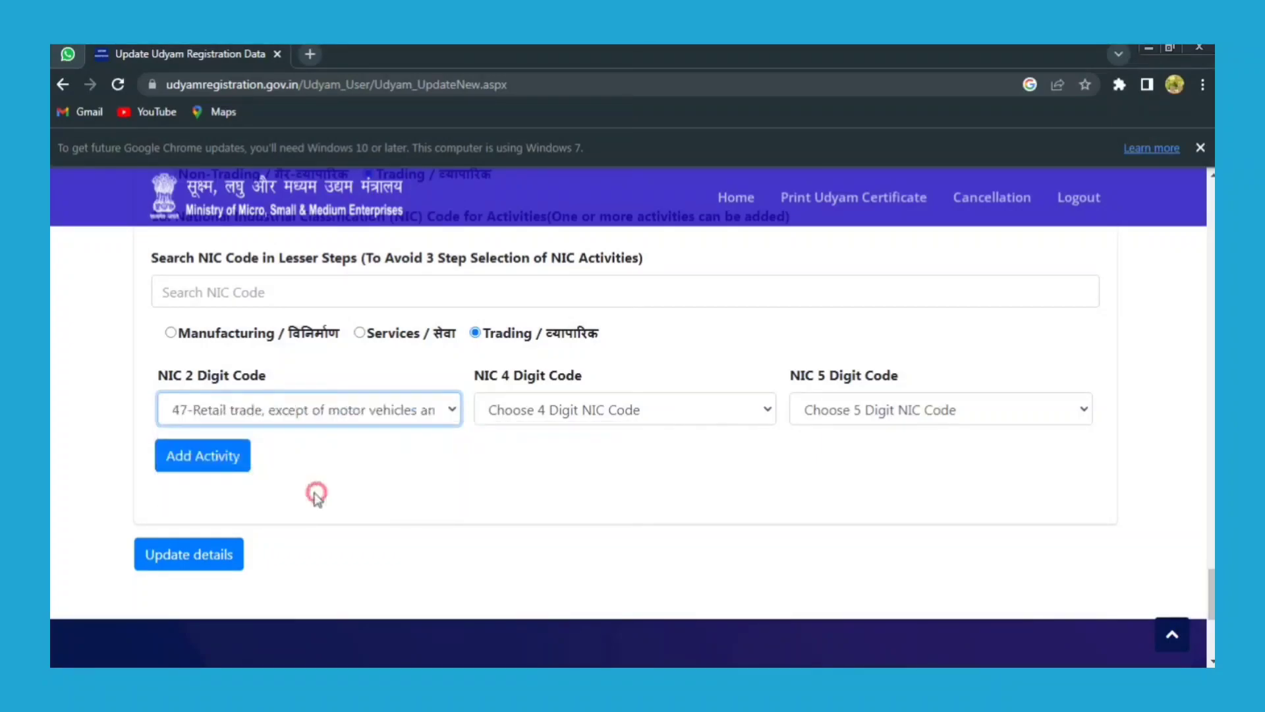
{"action": "left_click", "coordinate": [576, 413]}
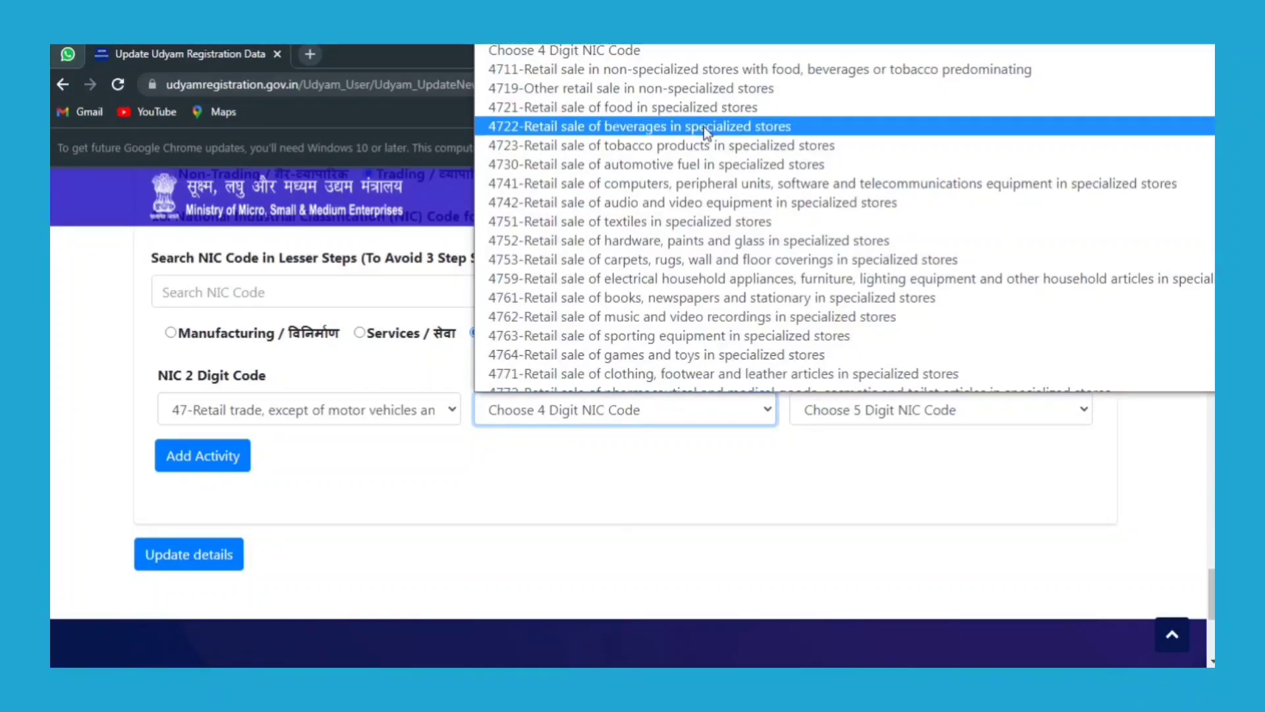
{"action": "left_click", "coordinate": [686, 114]}
{"action": "left_click", "coordinate": [862, 408]}
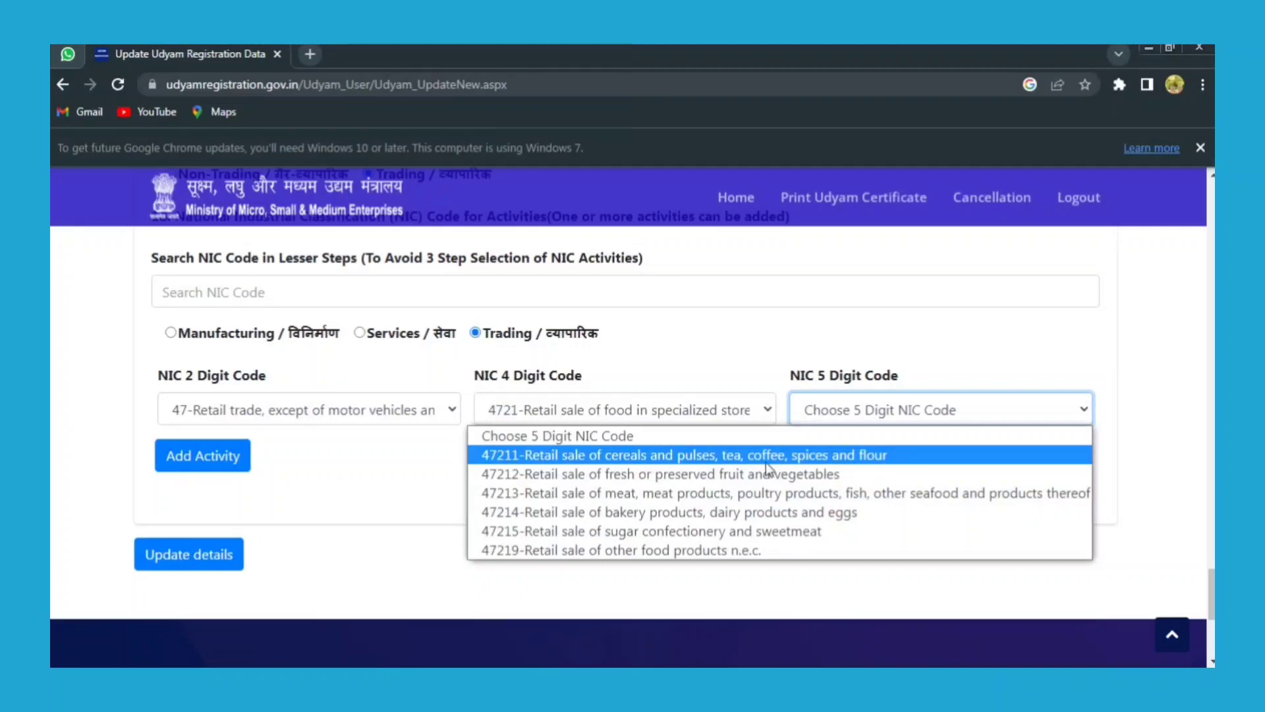
{"action": "left_click", "coordinate": [742, 457]}
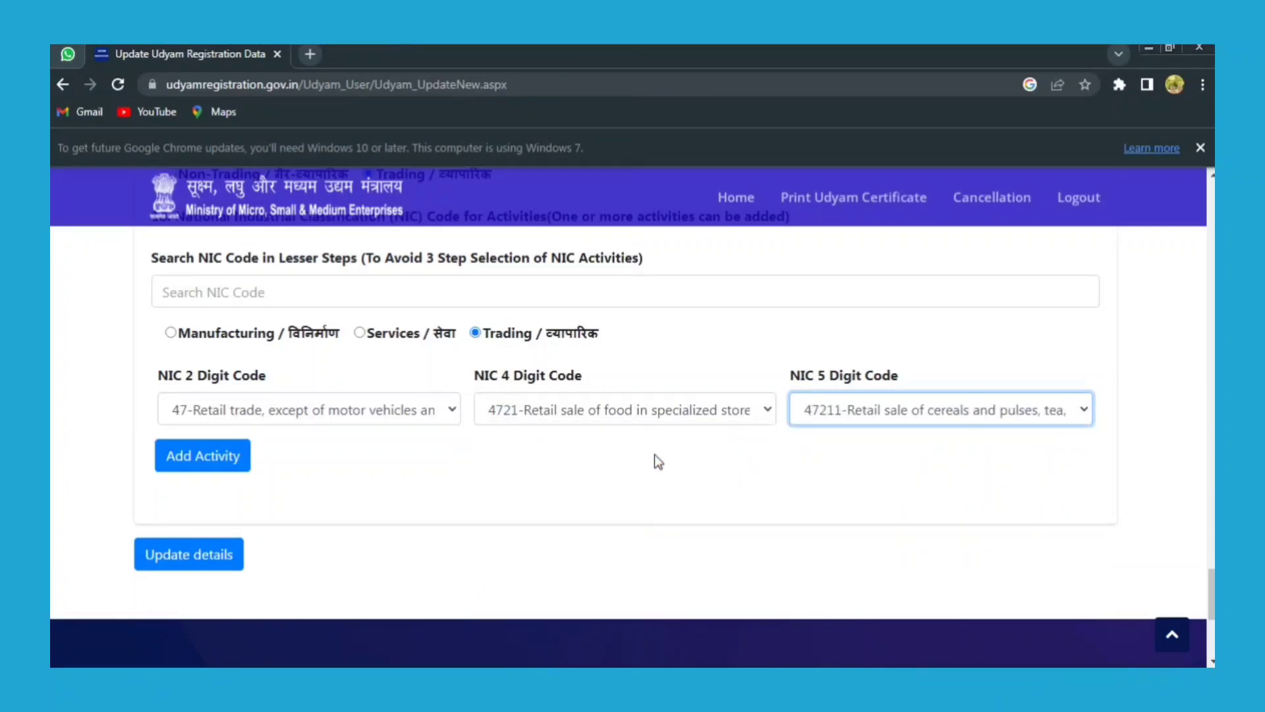
{"action": "left_click", "coordinate": [226, 459]}
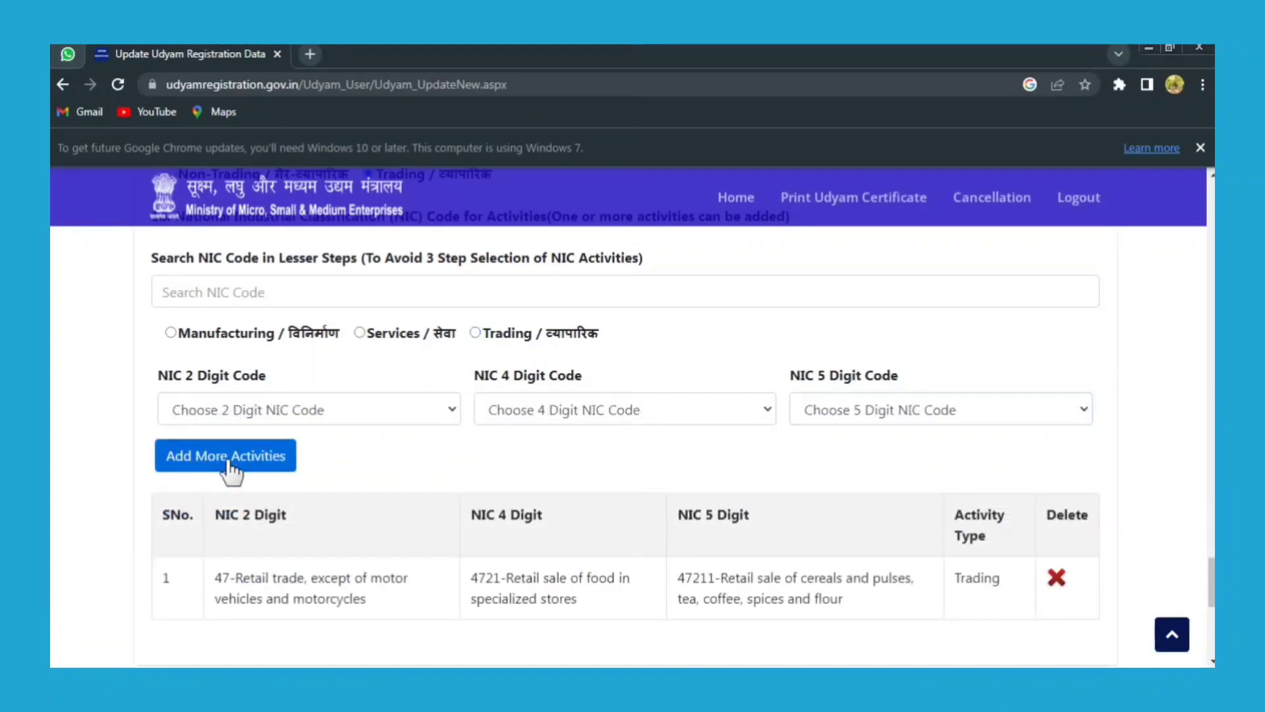
Step: Add a second Trading activity with NIC codes 47, 4721 and 47214 (bakery products, dairy products and eggs)
{"action": "left_click", "coordinate": [235, 407]}
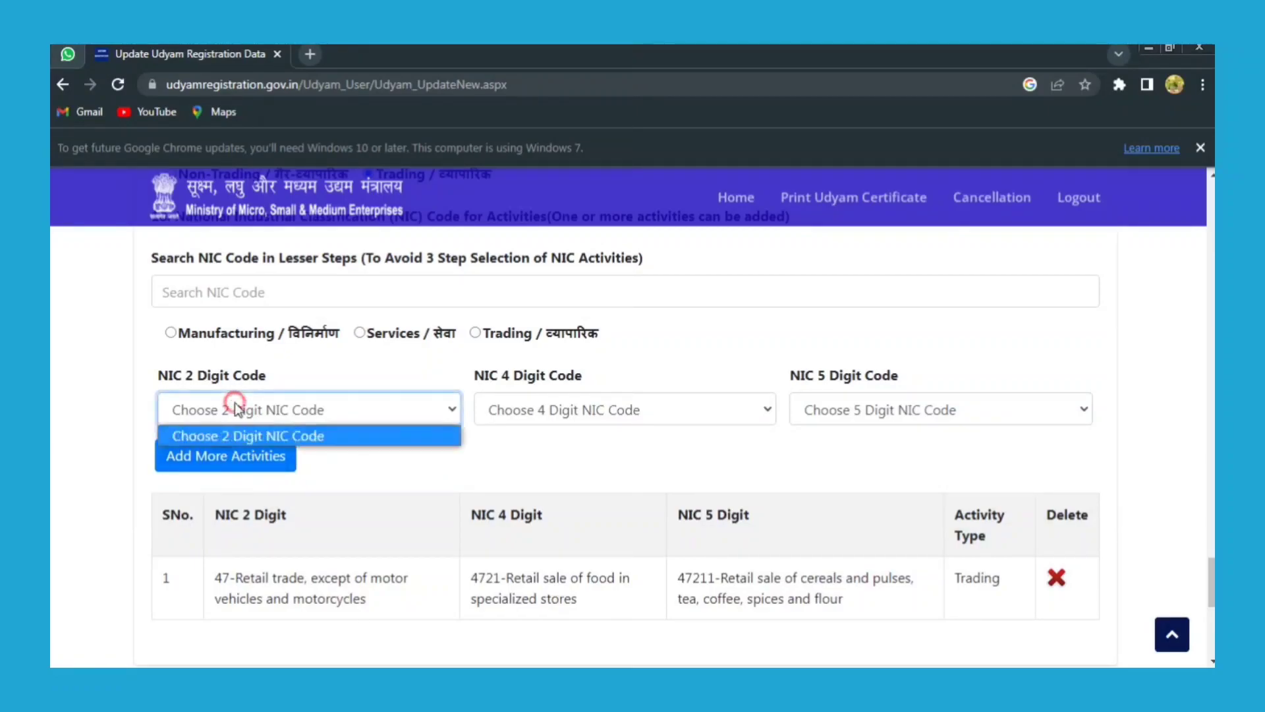
{"action": "left_click", "coordinate": [280, 405]}
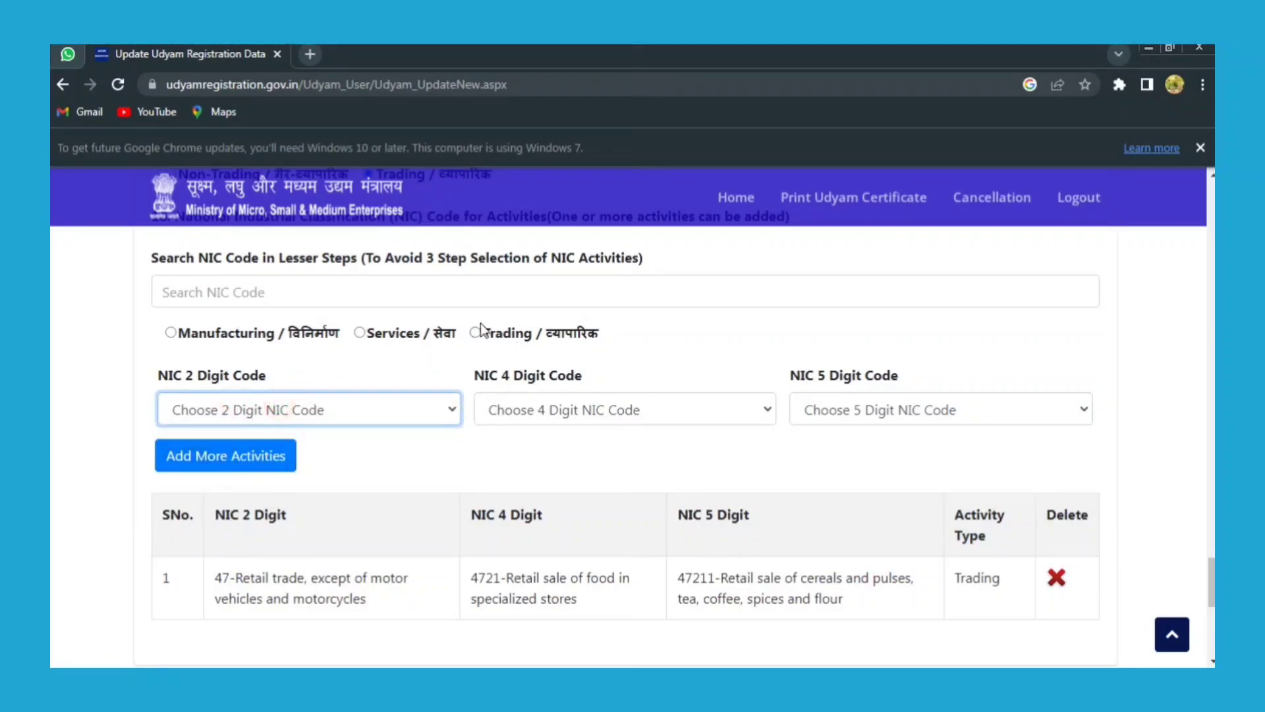
{"action": "scroll", "coordinate": [481, 327], "scroll_direction": "up", "scroll_amount": 2}
{"action": "left_click", "coordinate": [477, 504]}
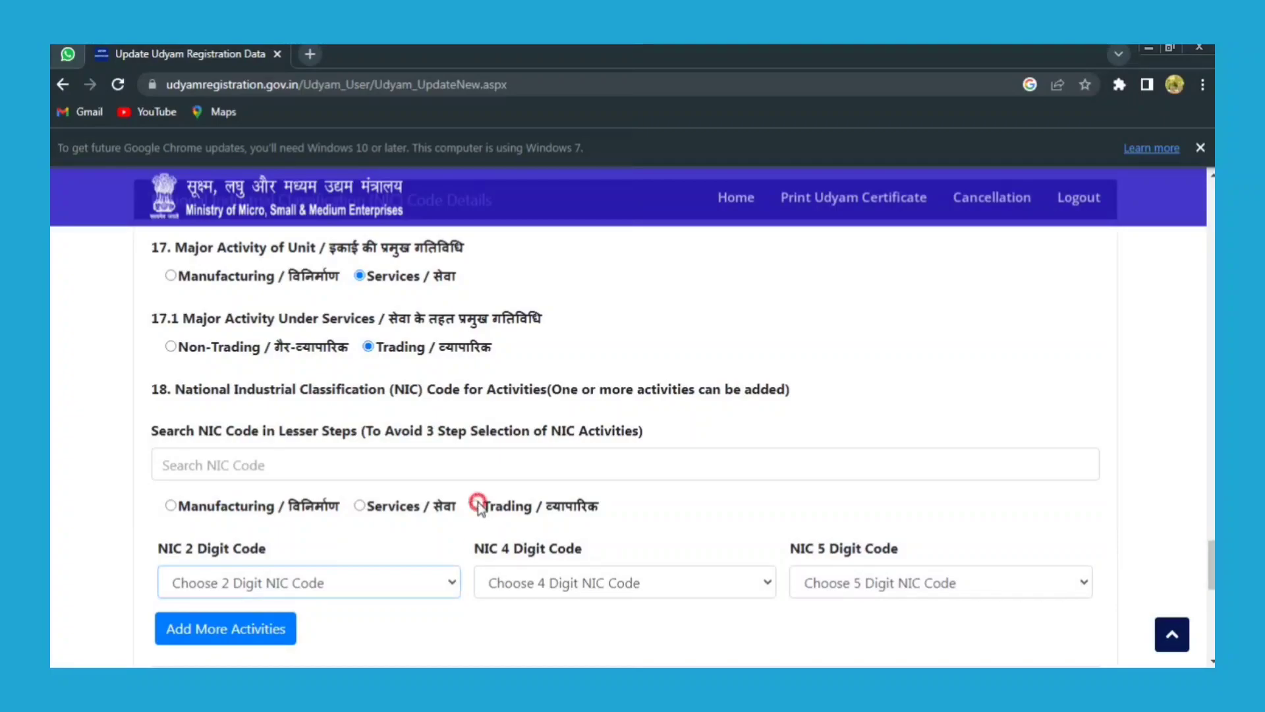
{"action": "left_click", "coordinate": [355, 583]}
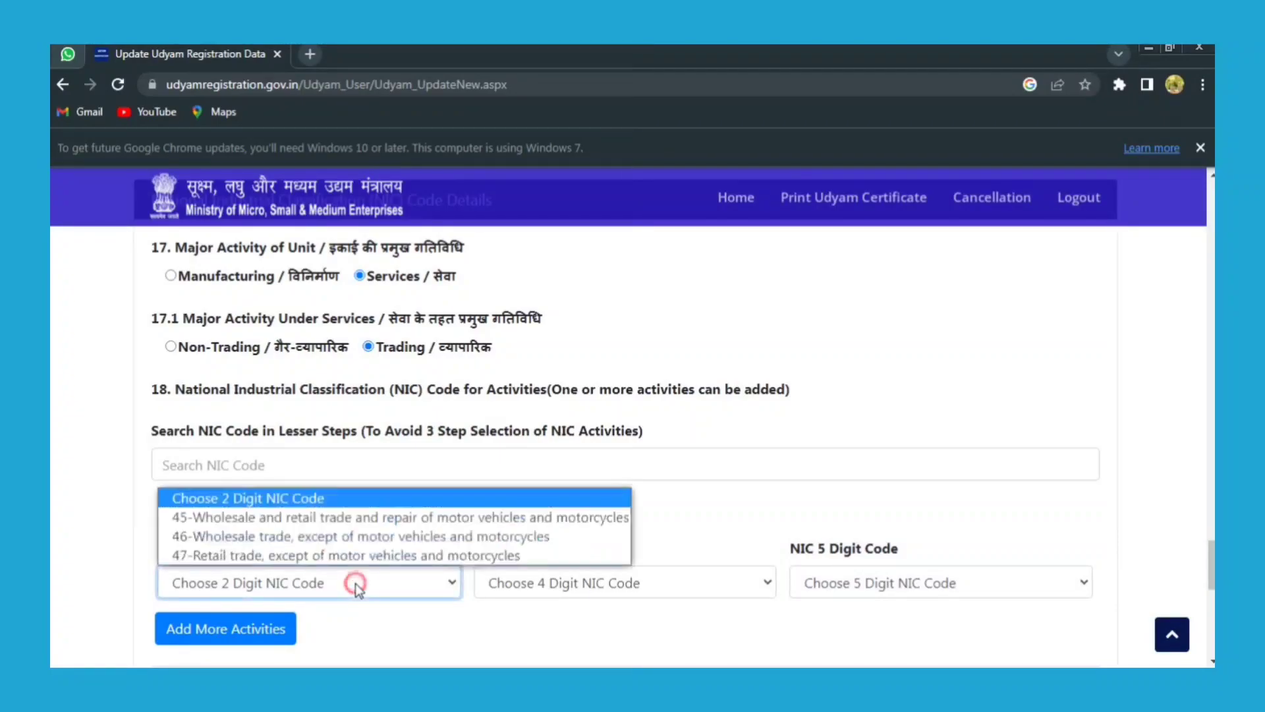
{"action": "left_click", "coordinate": [330, 556]}
{"action": "scroll", "coordinate": [444, 489], "scroll_direction": "down", "scroll_amount": 1}
{"action": "left_click", "coordinate": [544, 493]}
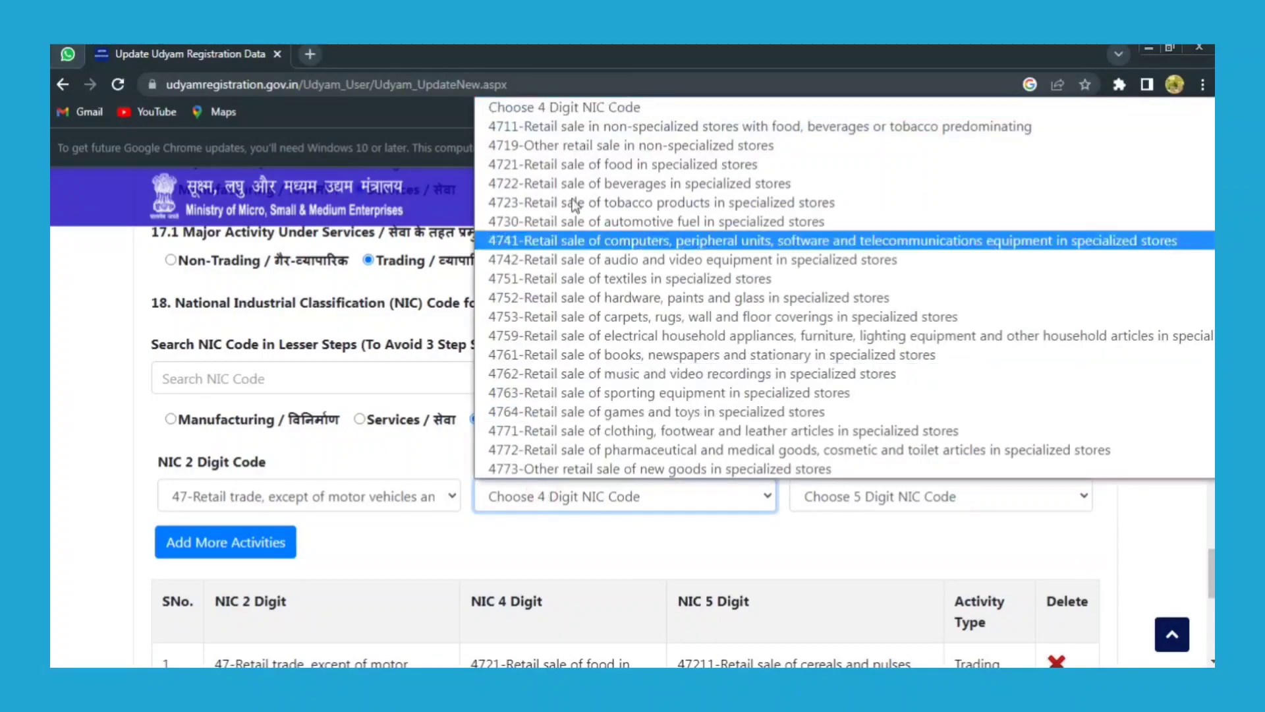
{"action": "left_click", "coordinate": [581, 165]}
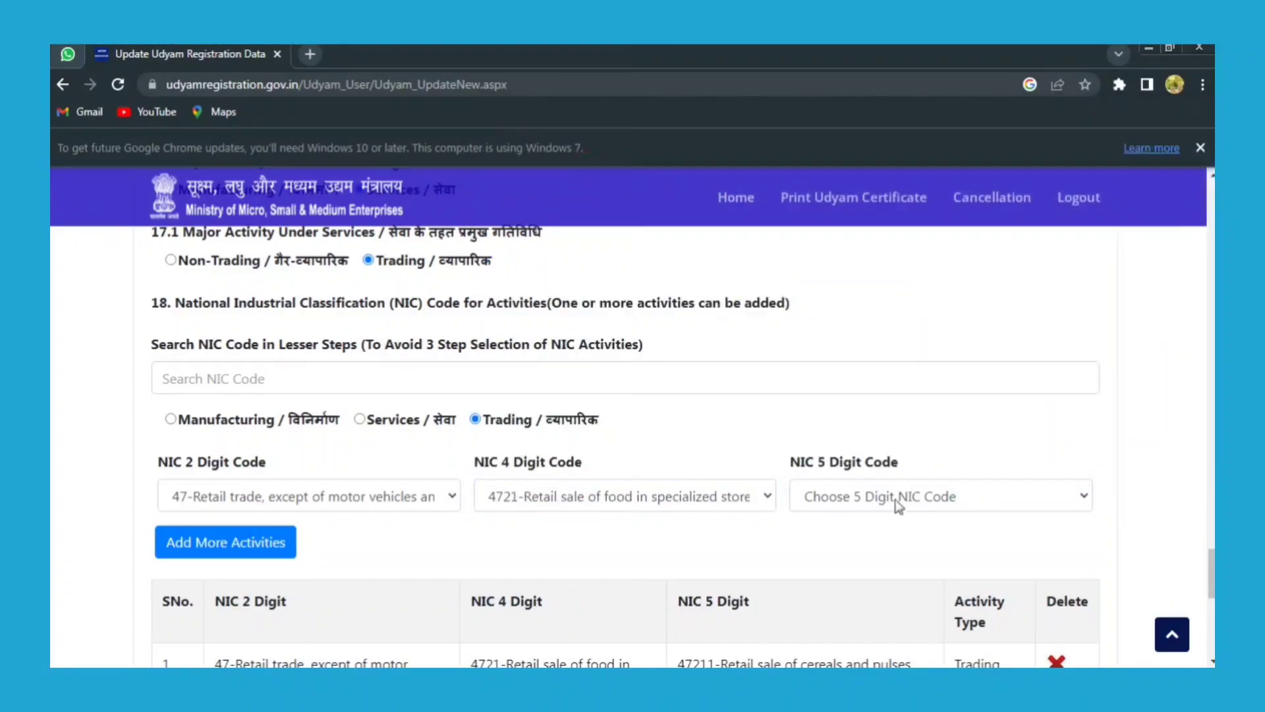
{"action": "left_click", "coordinate": [563, 508]}
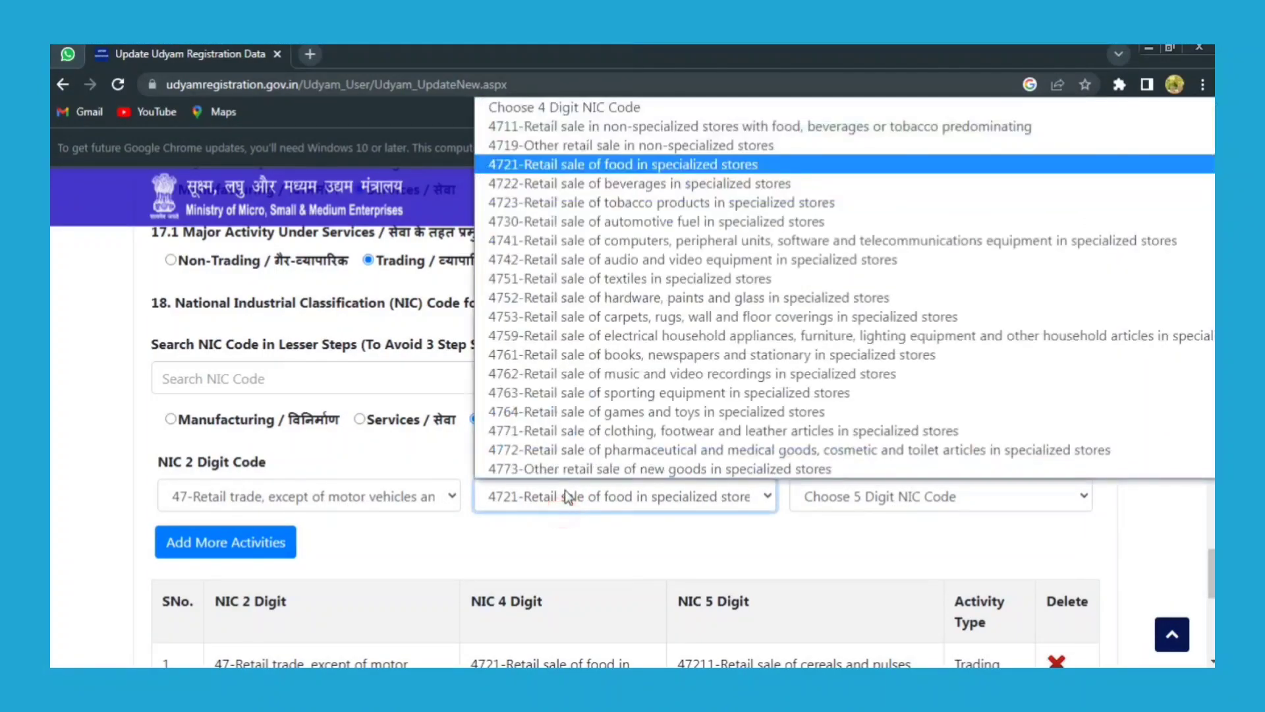
{"action": "left_click", "coordinate": [608, 170]}
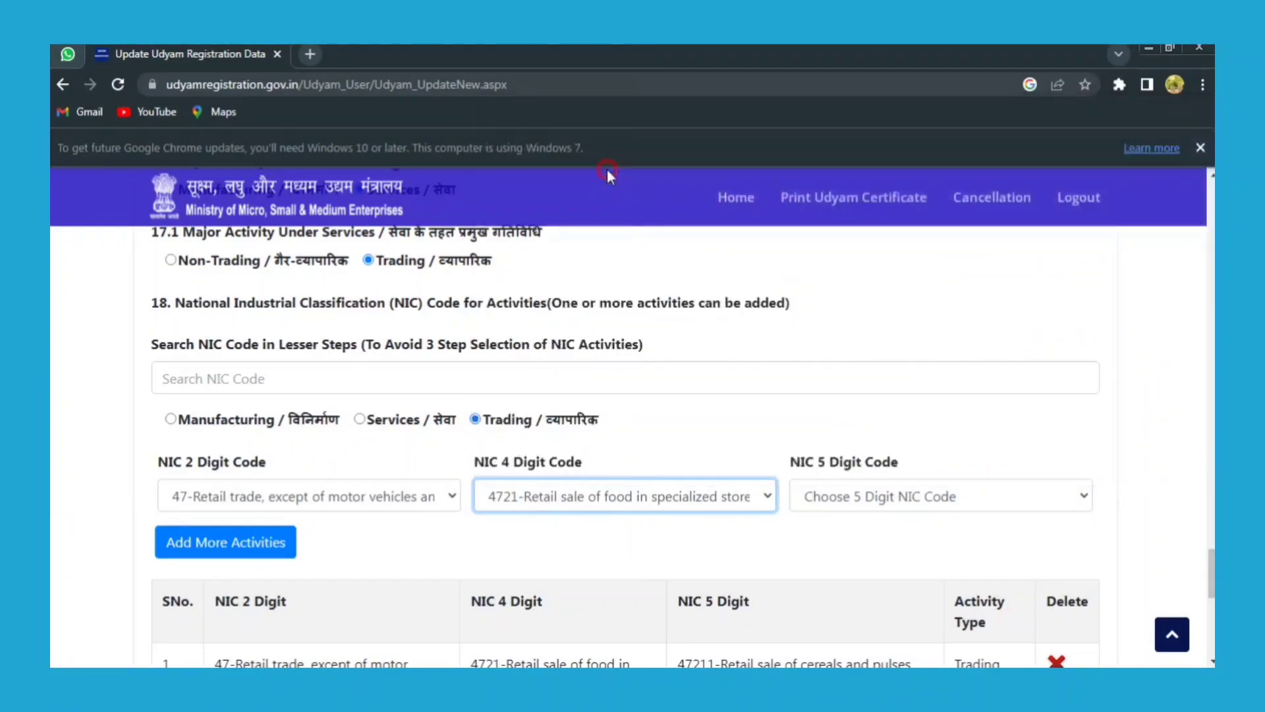
{"action": "left_click", "coordinate": [891, 495]}
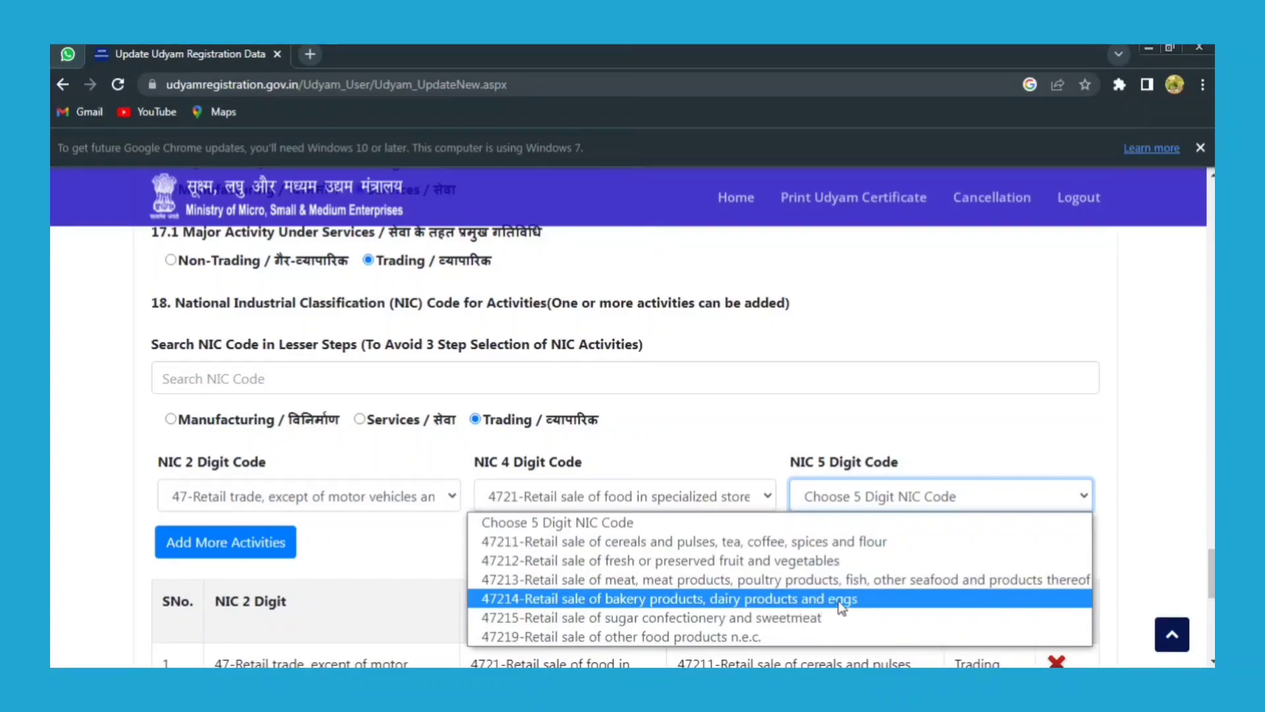
{"action": "left_click", "coordinate": [750, 599]}
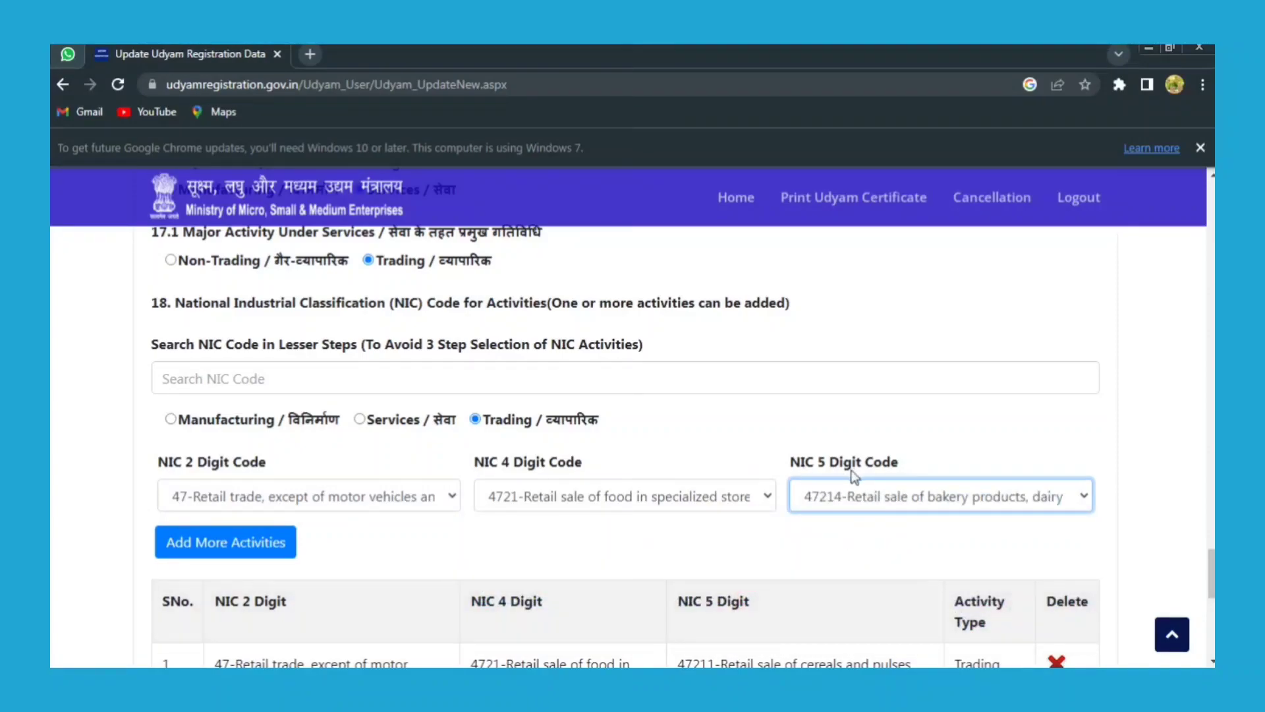
{"action": "left_click", "coordinate": [257, 542]}
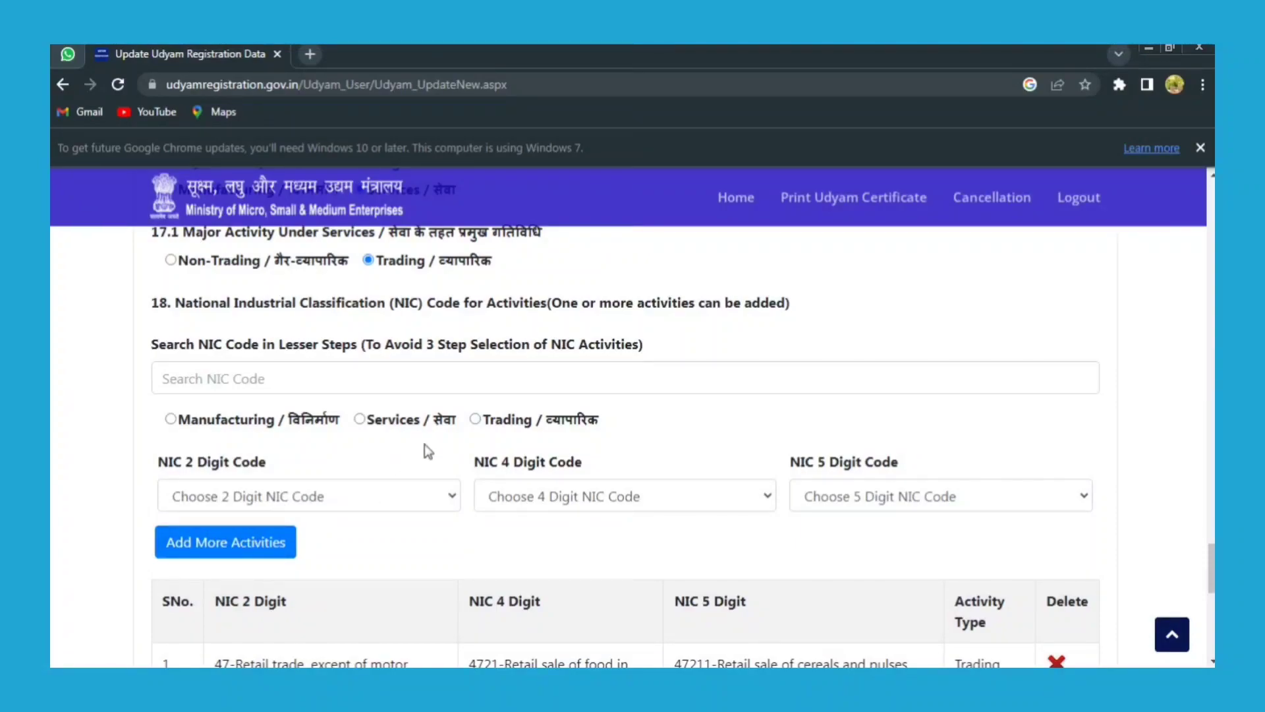
Step: Add a third Trading activity with NIC codes 47, 4721 and 47215 (sugar confectionery and sweetmeat)
{"action": "left_click", "coordinate": [475, 419]}
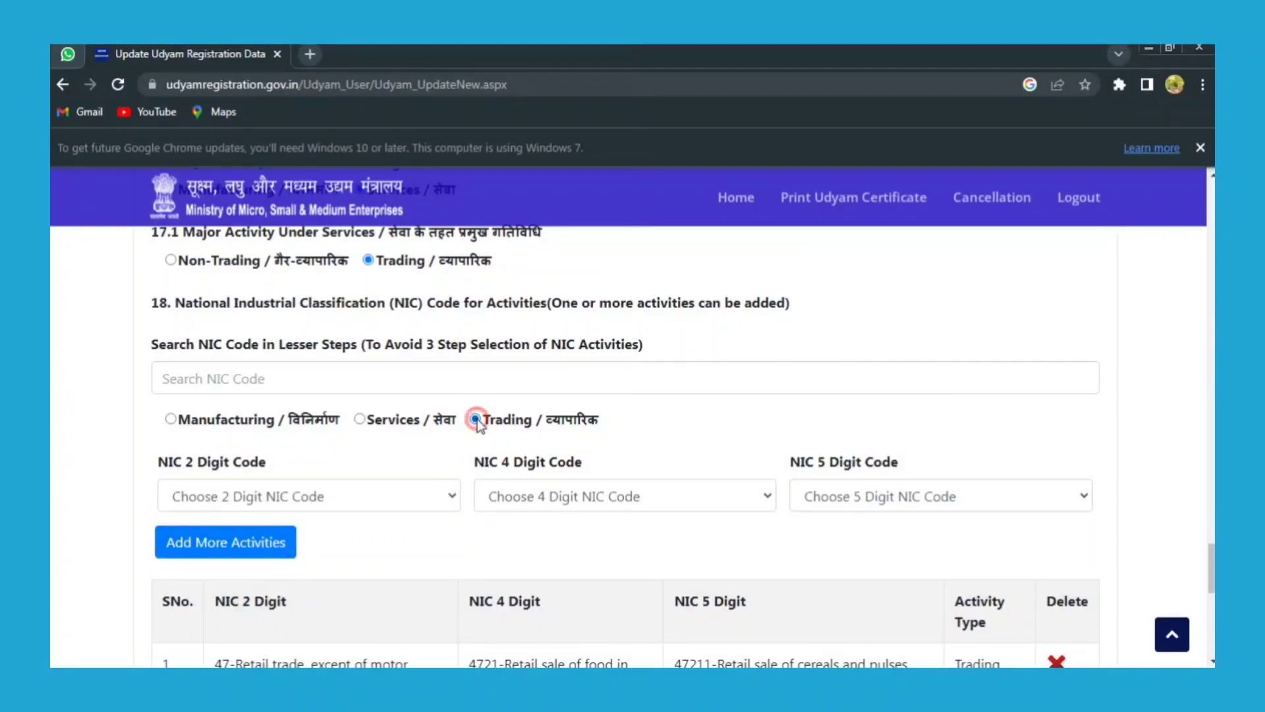
{"action": "left_click", "coordinate": [408, 477]}
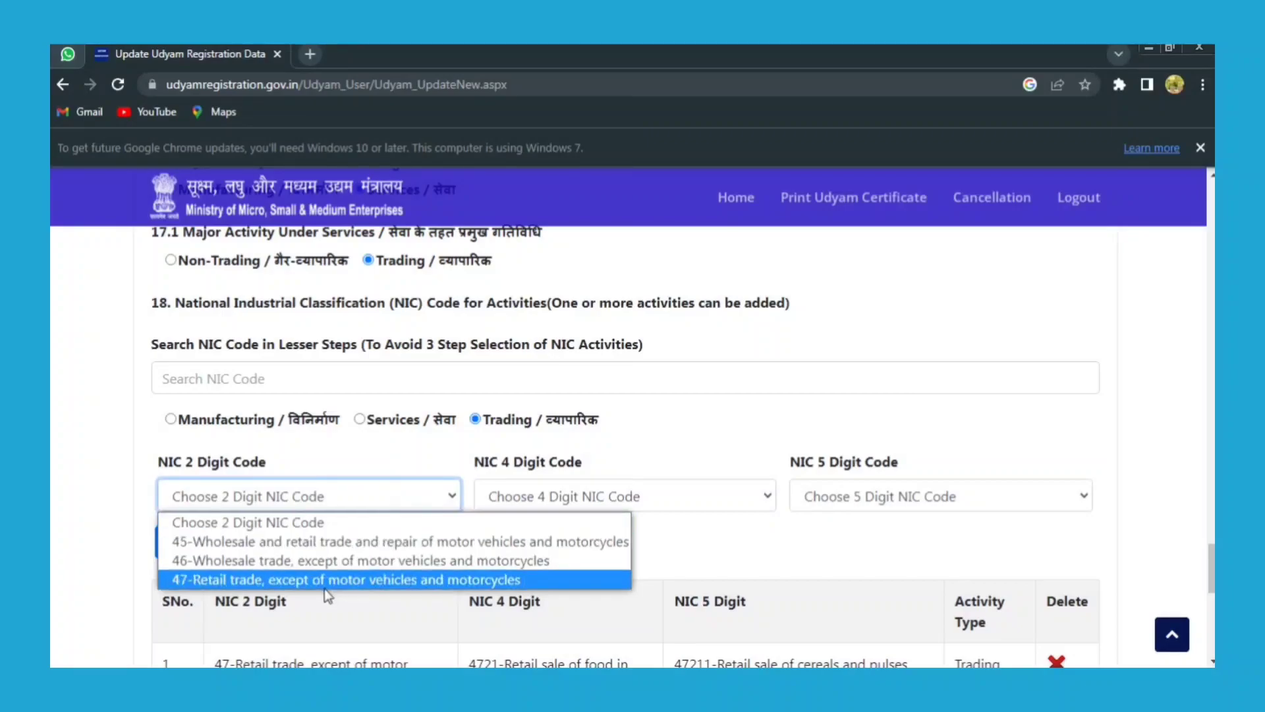
{"action": "left_click", "coordinate": [326, 581]}
{"action": "left_click", "coordinate": [543, 507]}
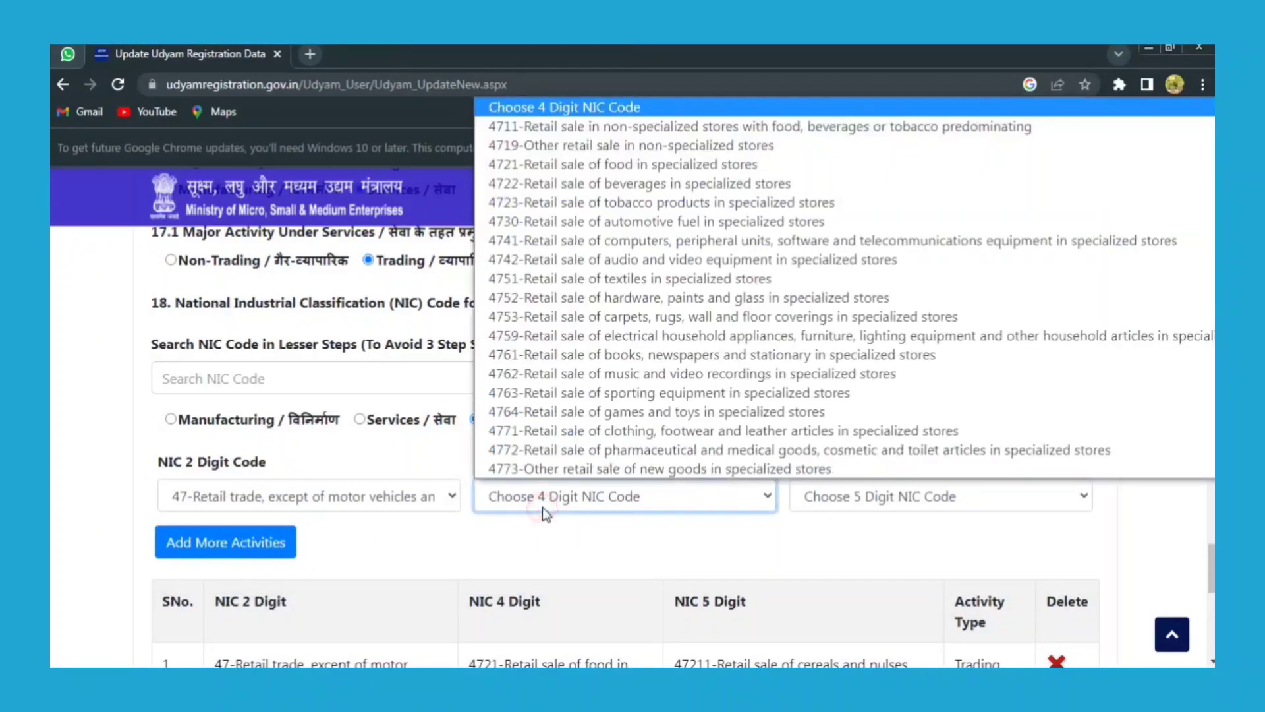
{"action": "left_click", "coordinate": [579, 165]}
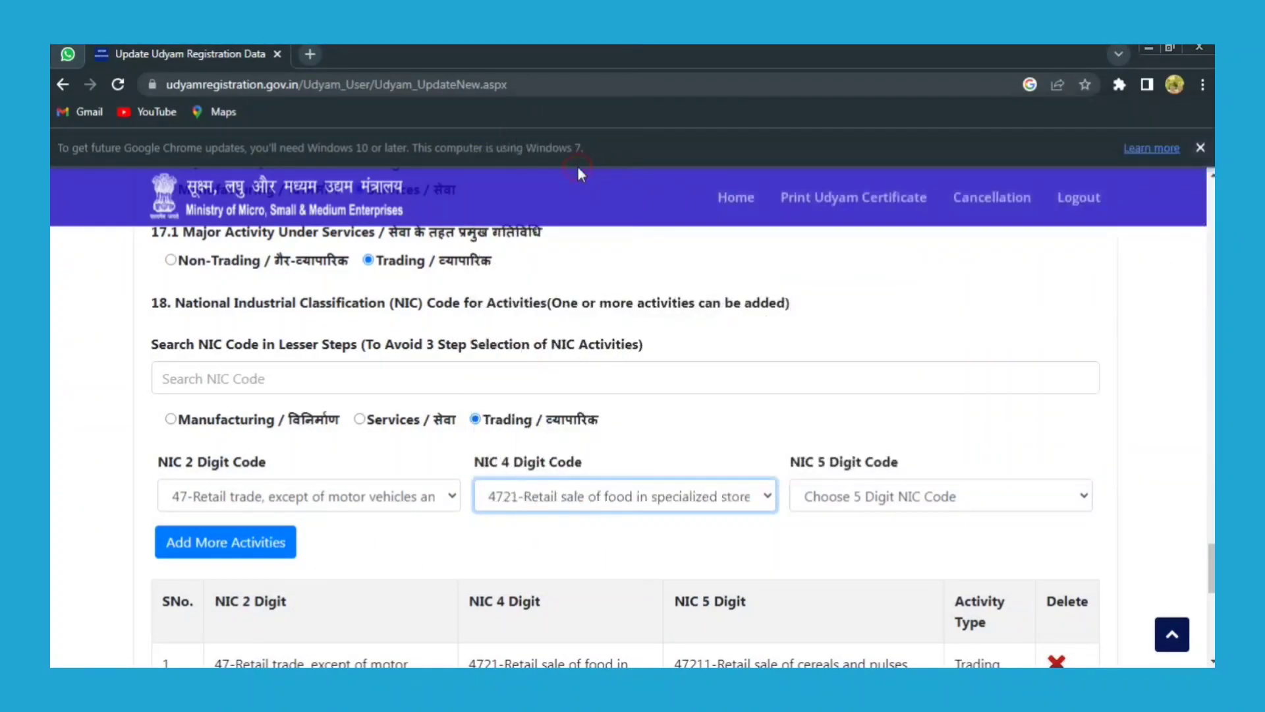
{"action": "left_click", "coordinate": [851, 497]}
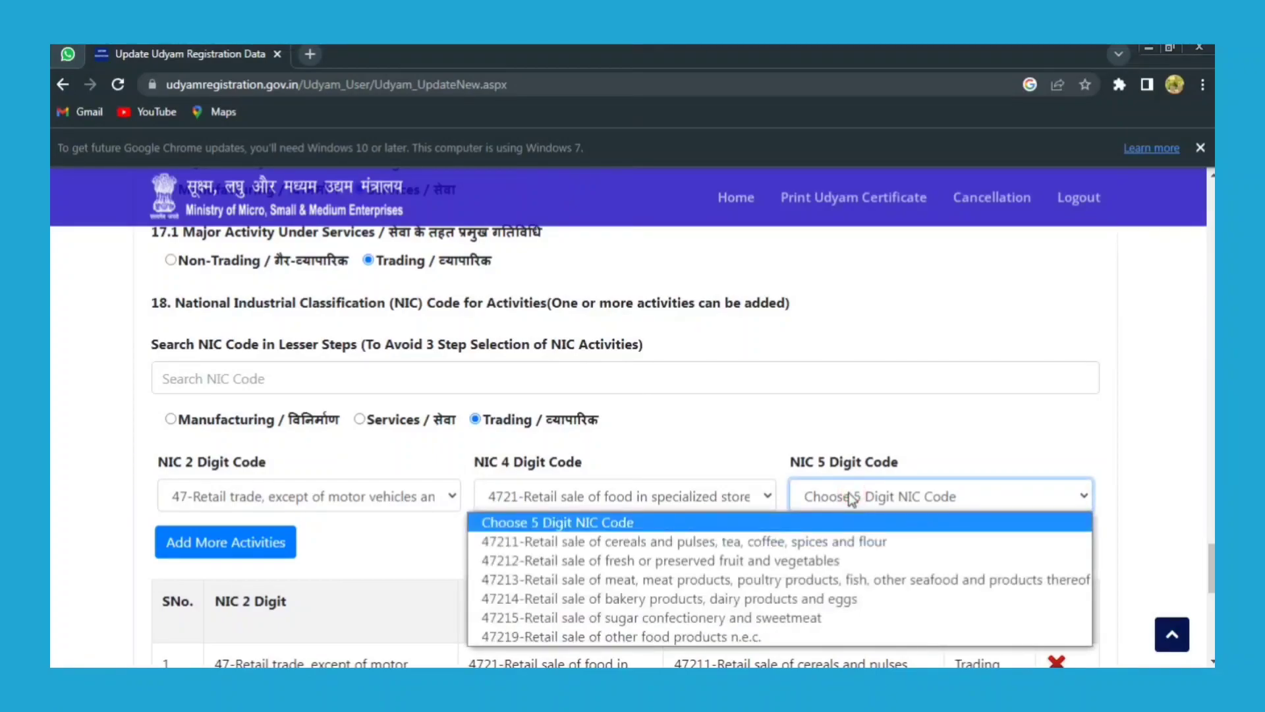
{"action": "left_click", "coordinate": [502, 617]}
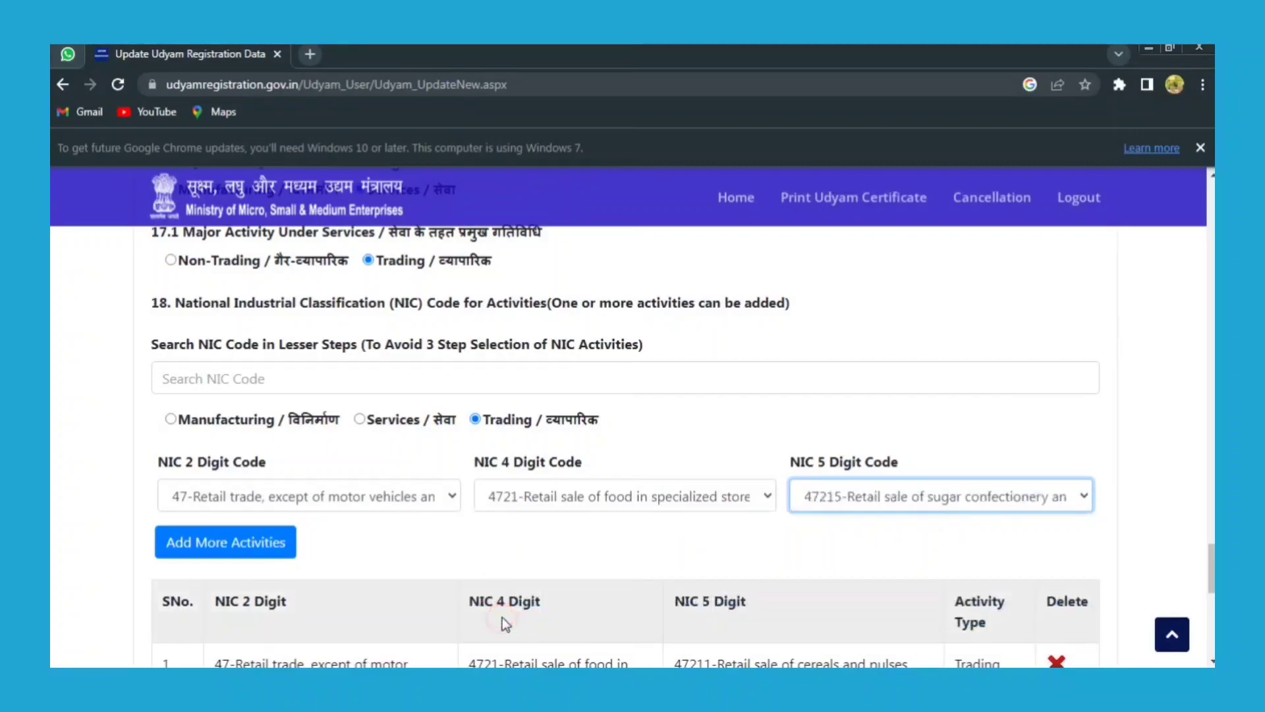
{"action": "left_click", "coordinate": [245, 556]}
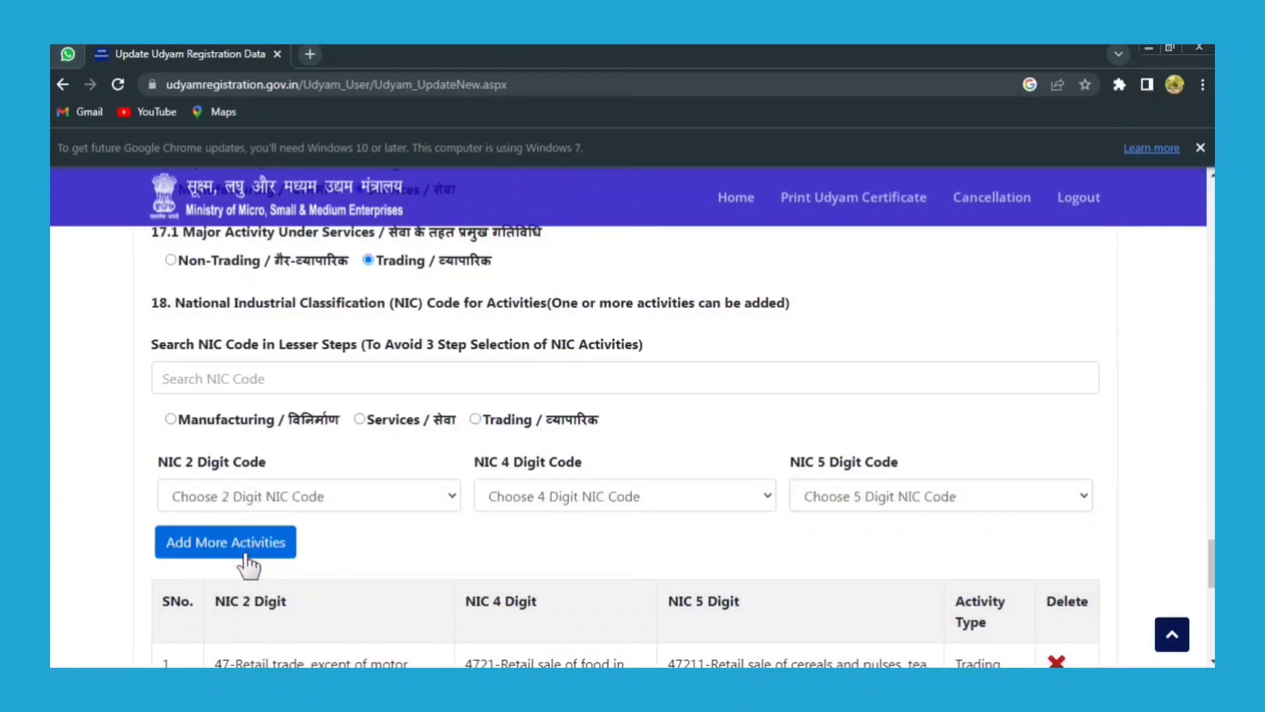
Step: Add a fourth Trading activity with NIC codes 47, 4721 and 47219 (other food products n.e.c.)
{"action": "left_click", "coordinate": [475, 419]}
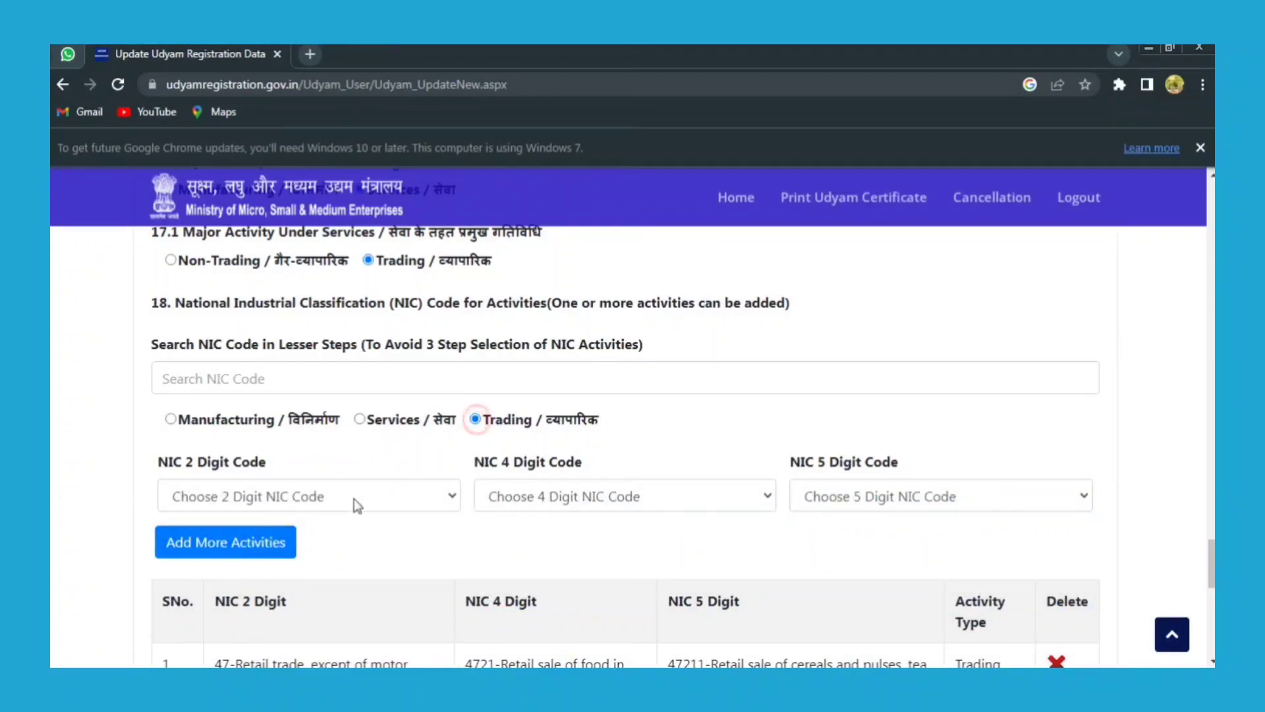
{"action": "left_click", "coordinate": [344, 504]}
{"action": "left_click", "coordinate": [341, 576]}
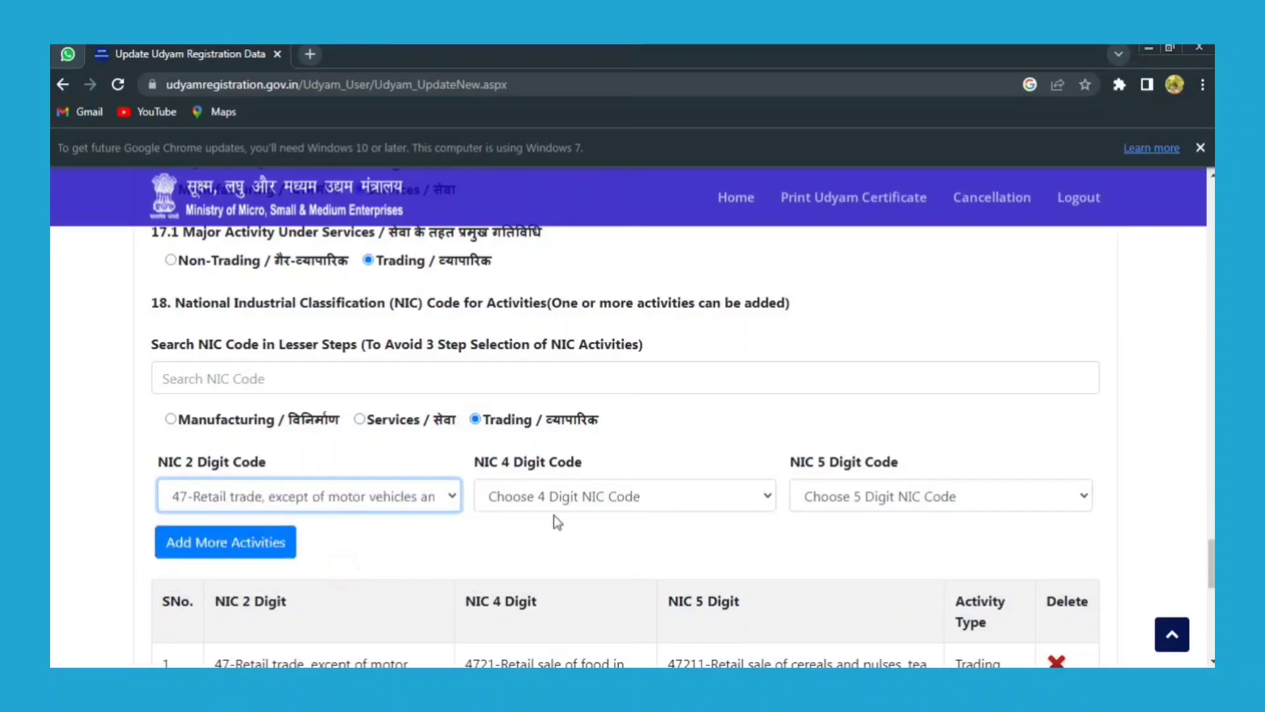
{"action": "left_click", "coordinate": [603, 493]}
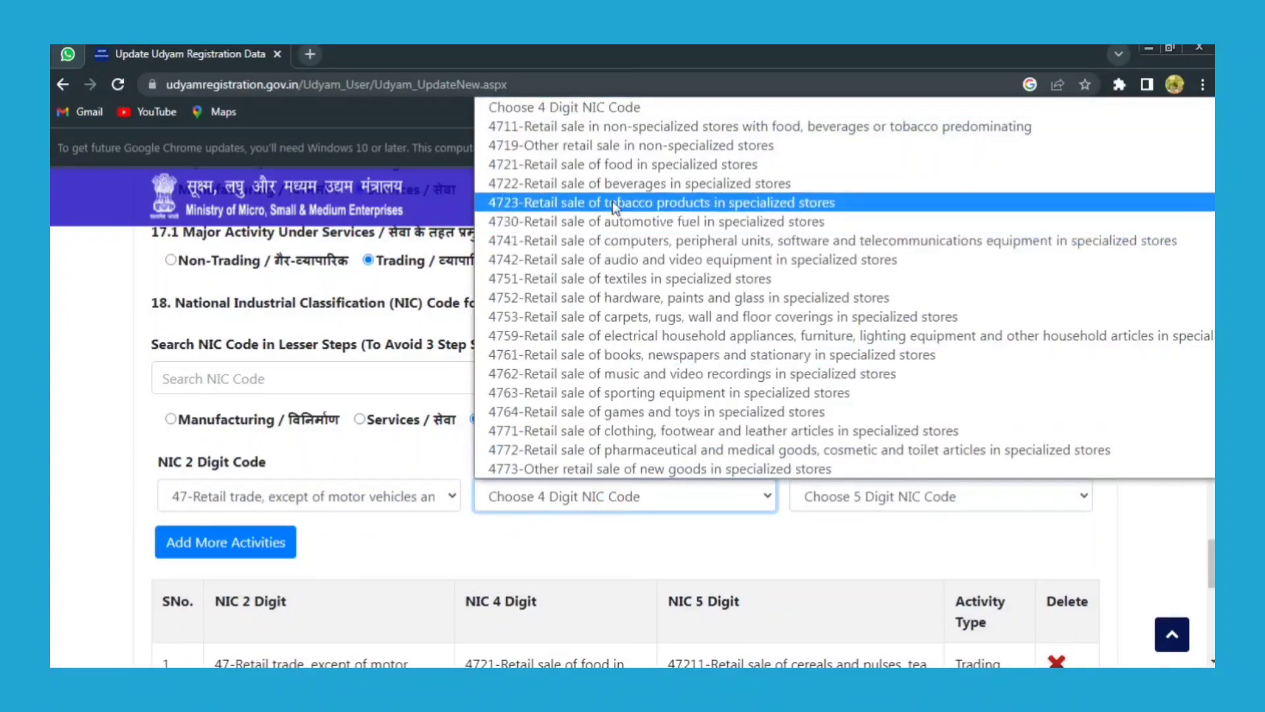
{"action": "left_click", "coordinate": [617, 170]}
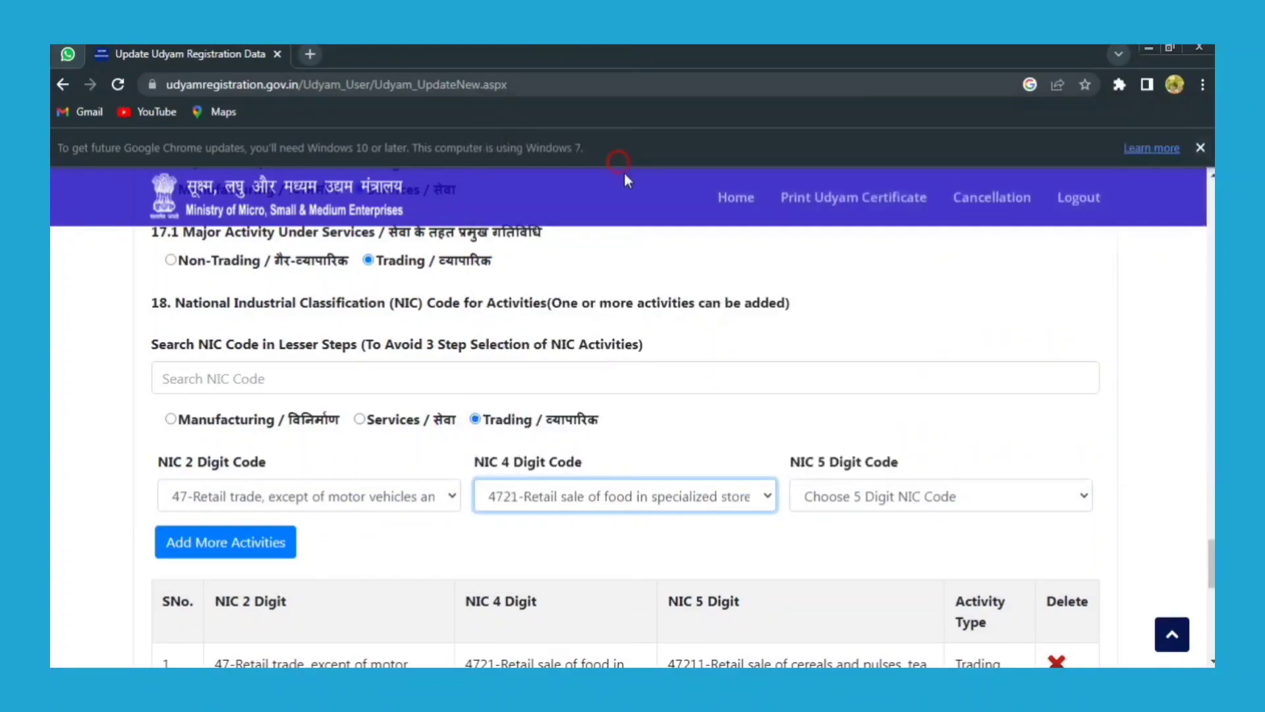
{"action": "left_click", "coordinate": [848, 498]}
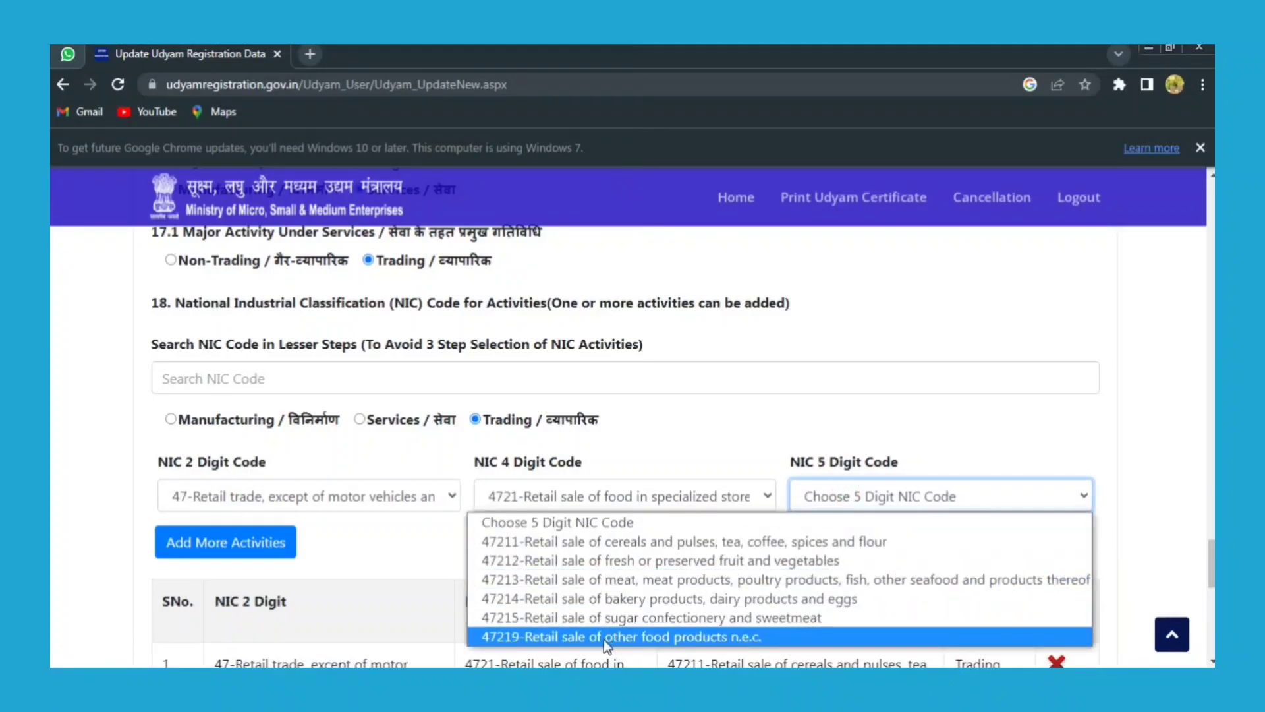
{"action": "left_click", "coordinate": [685, 637]}
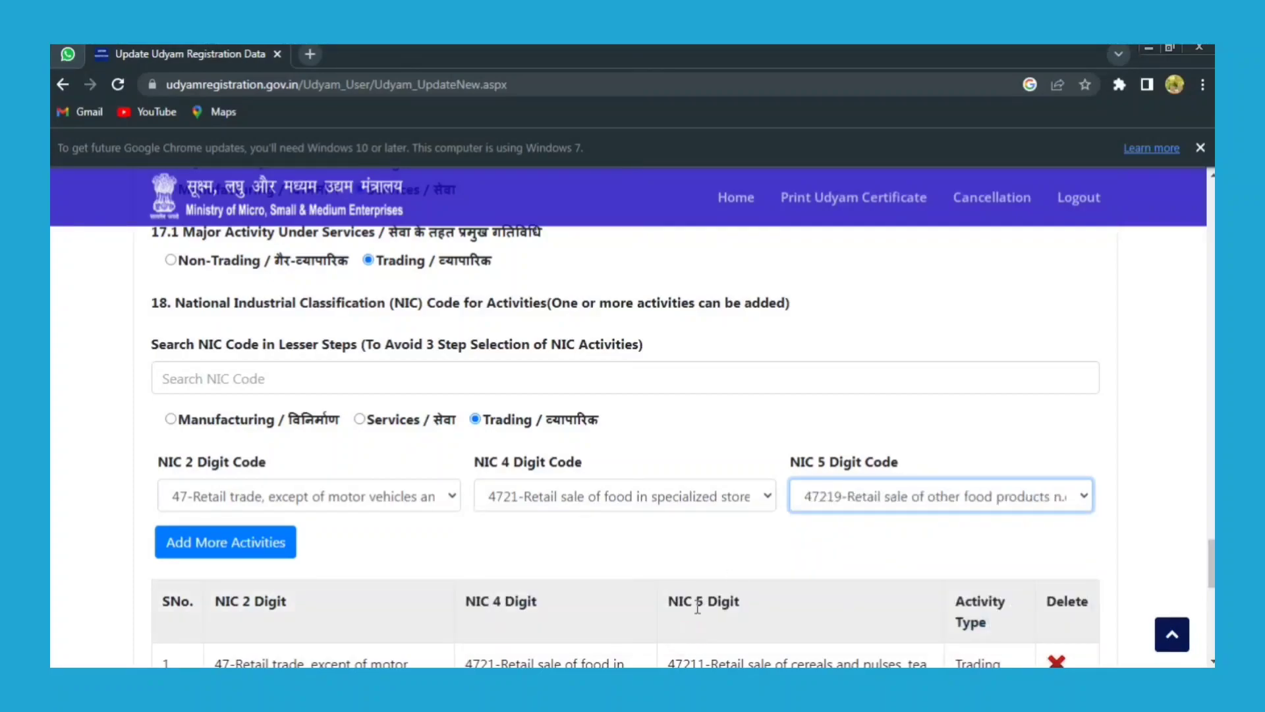
{"action": "left_click", "coordinate": [253, 537]}
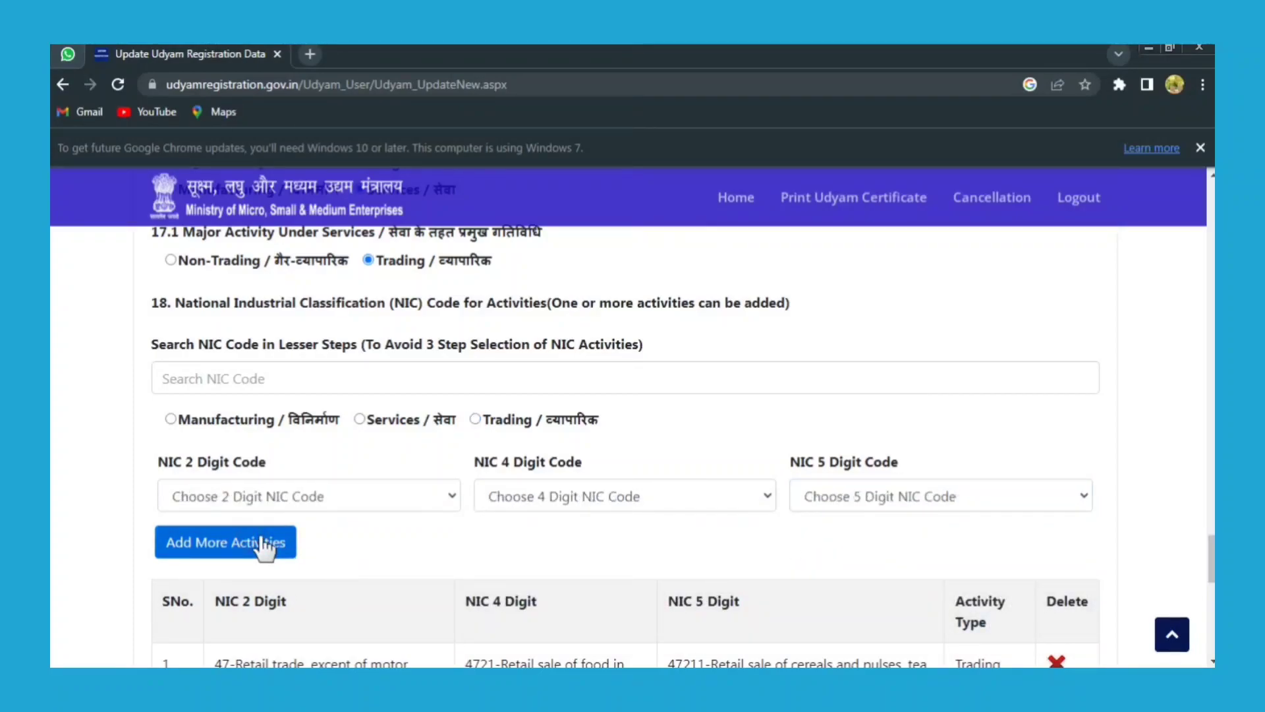
Step: Check the list of added NIC activities and submit the updated registration details
{"action": "scroll", "coordinate": [477, 535], "scroll_direction": "down", "scroll_amount": 4}
{"action": "scroll", "coordinate": [477, 536], "scroll_direction": "down", "scroll_amount": 1}
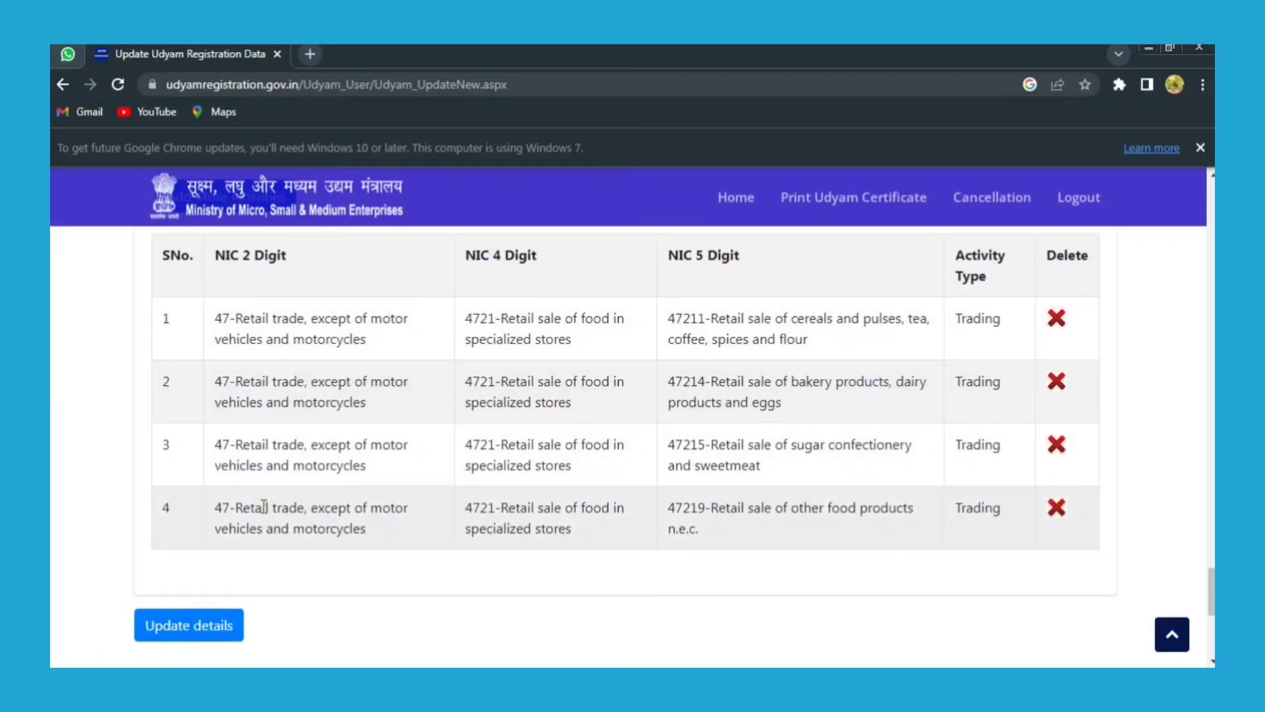
{"action": "scroll", "coordinate": [262, 511], "scroll_direction": "down", "scroll_amount": 4}
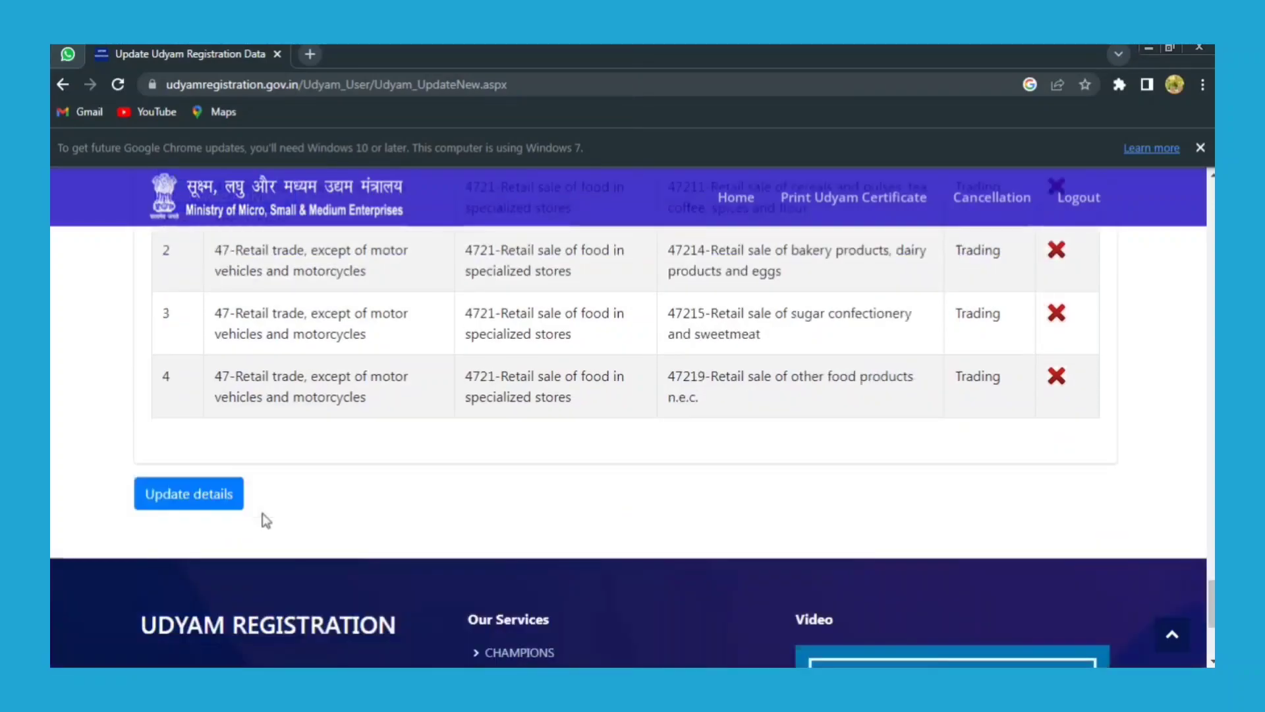
{"action": "scroll", "coordinate": [273, 420], "scroll_direction": "up", "scroll_amount": 3}
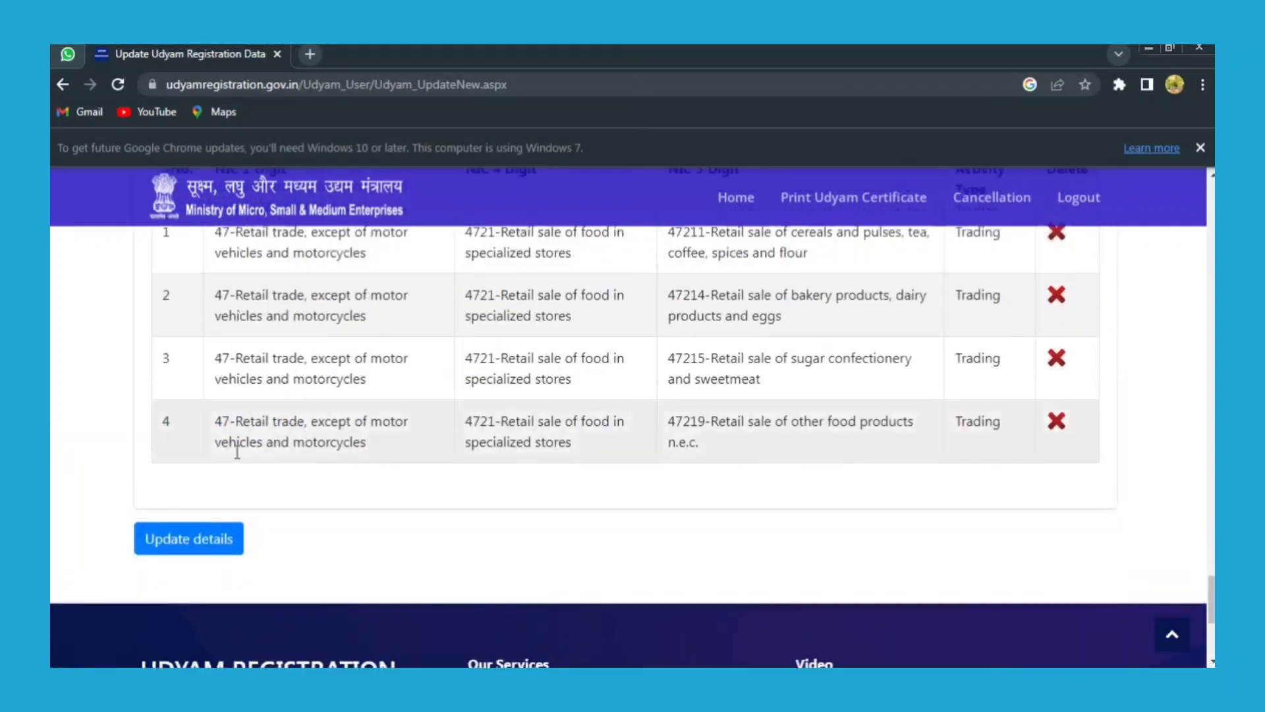
{"action": "left_click", "coordinate": [182, 541]}
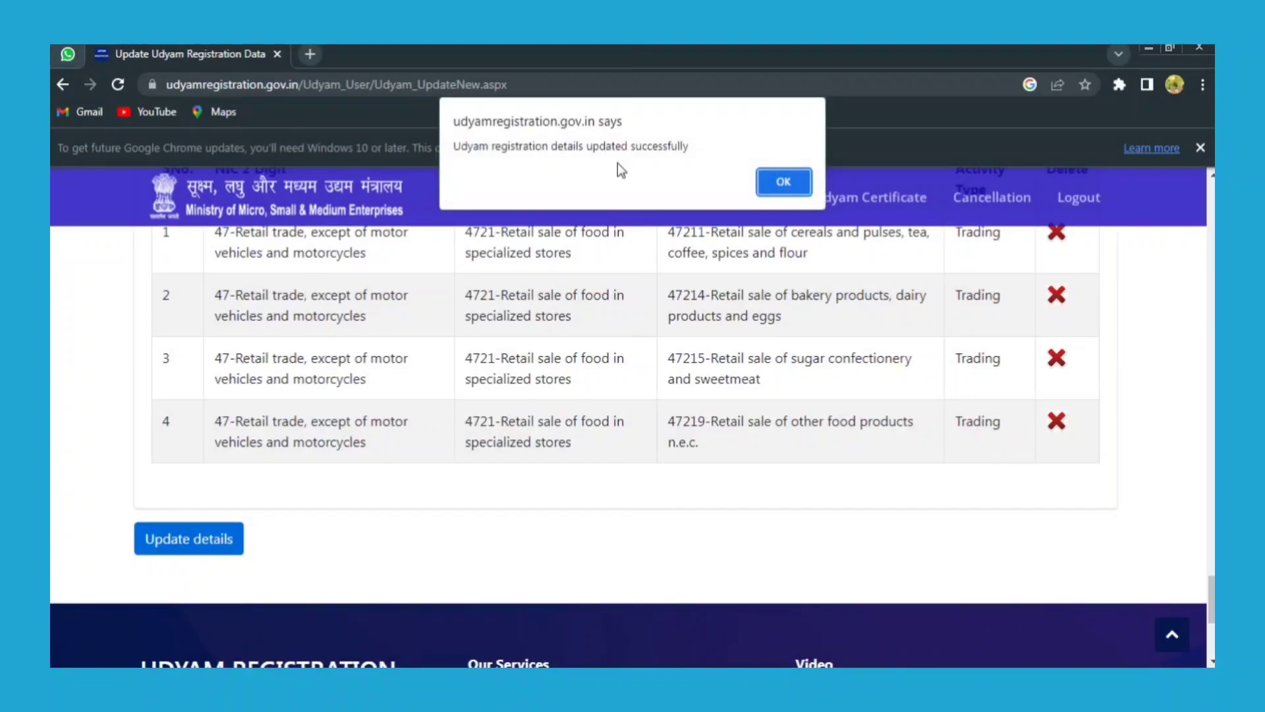
{"action": "left_click", "coordinate": [782, 188]}
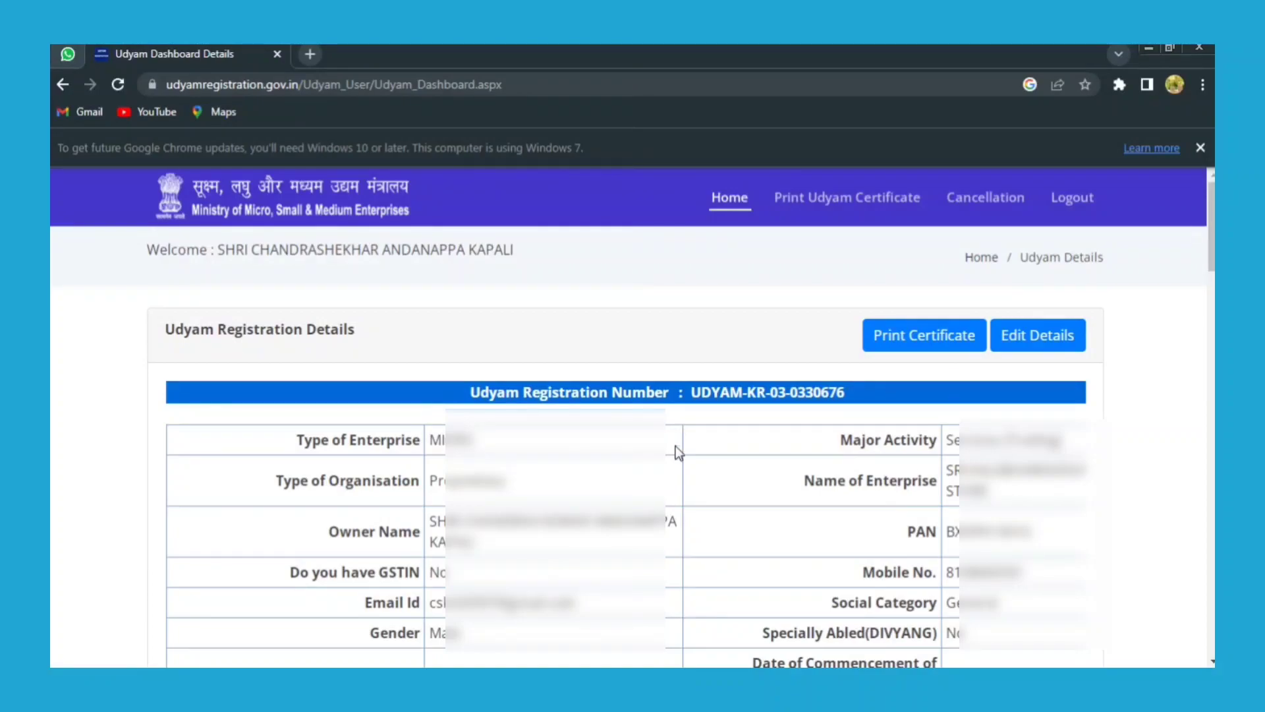
Step: Open the printable Udyam registration certificate and check its Major Activity entry
{"action": "left_click", "coordinate": [946, 336]}
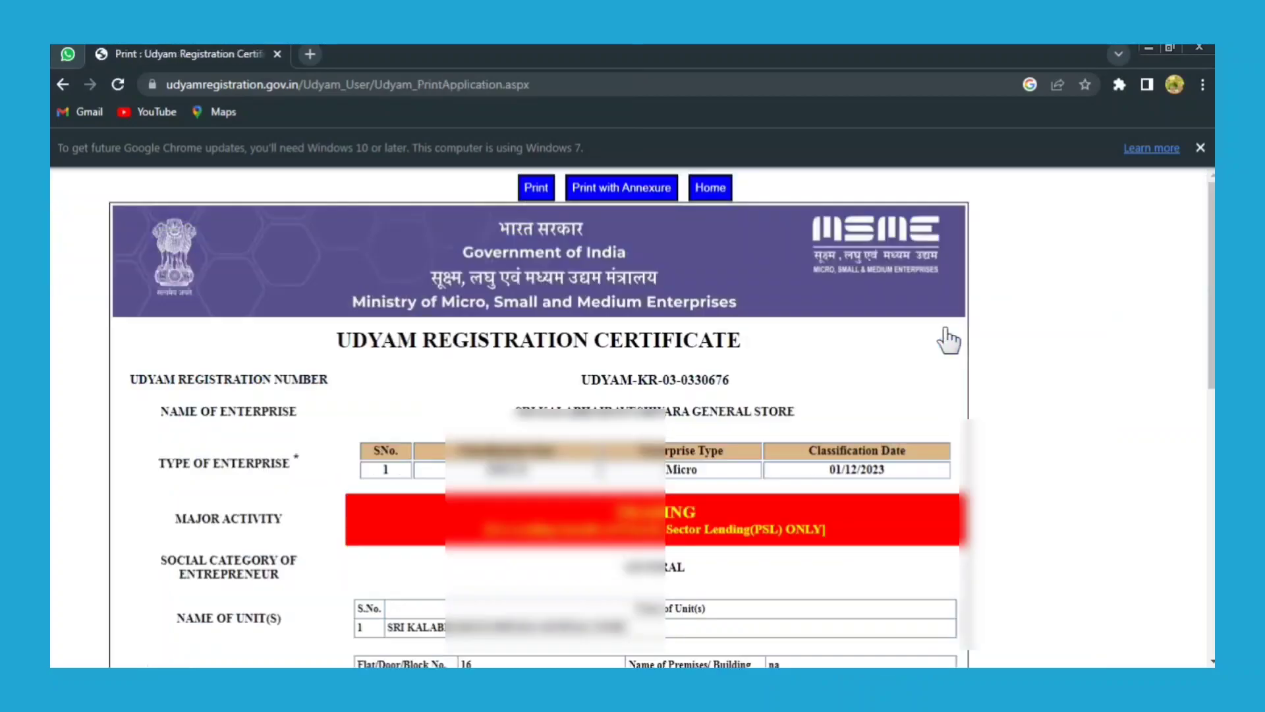
{"action": "scroll", "coordinate": [656, 389], "scroll_direction": "down", "scroll_amount": 1}
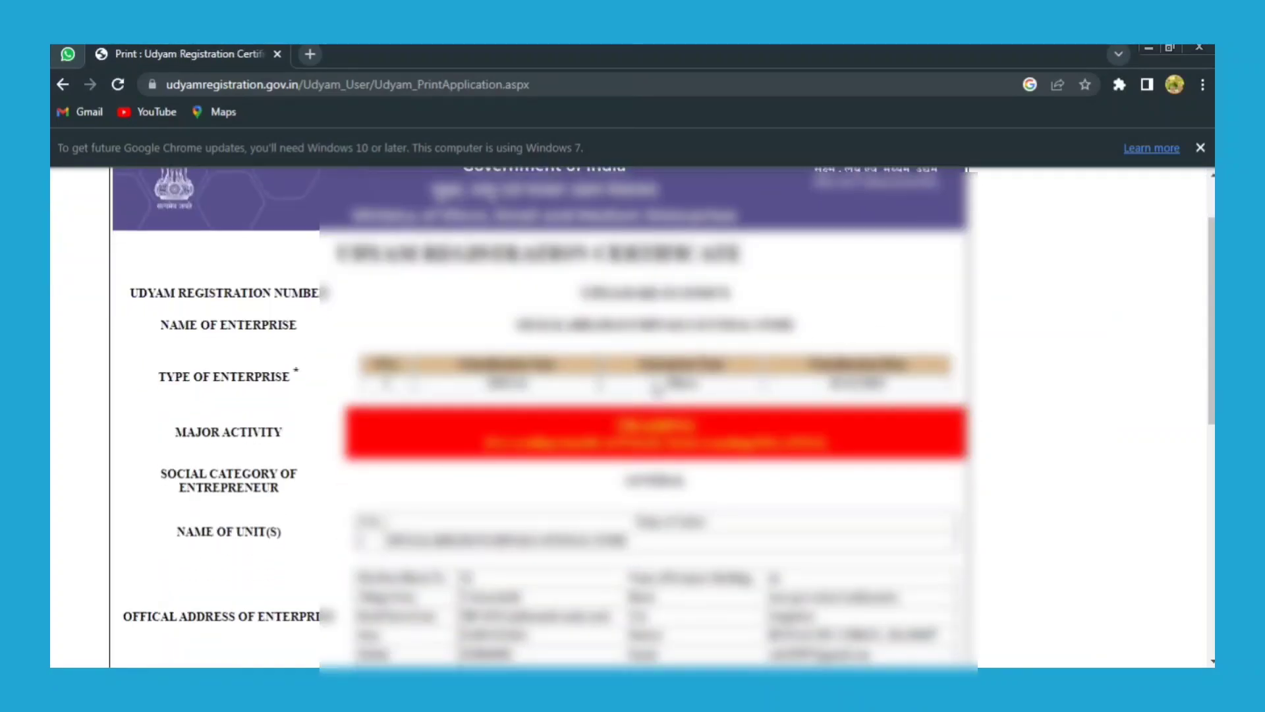